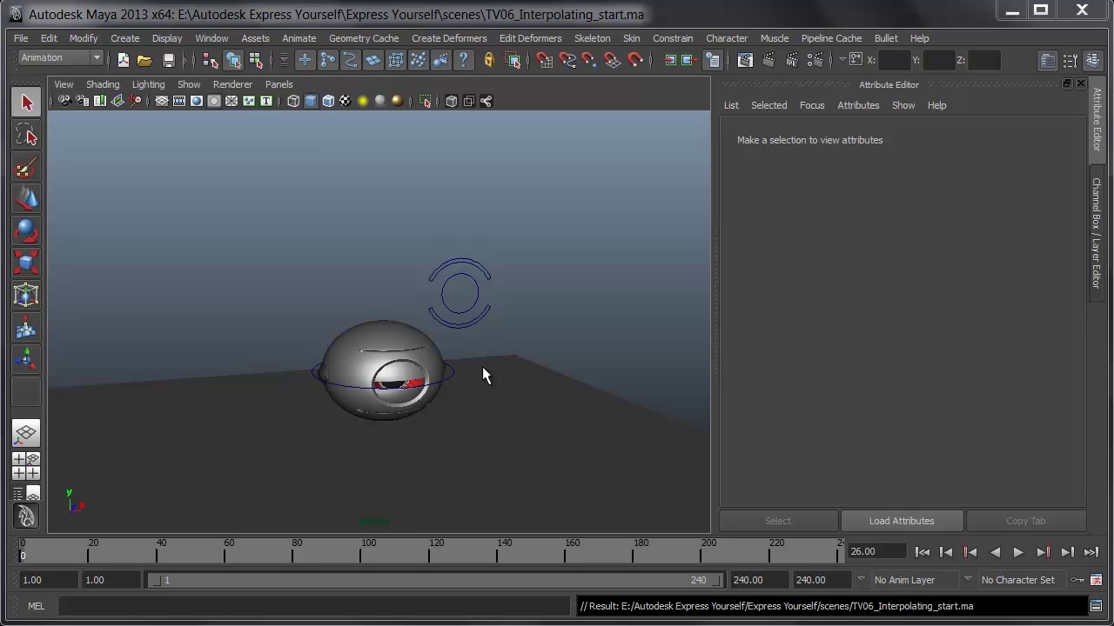
# Step: Play the eyeball animation through and return the time slider to frame 1
pyautogui.click(24, 554)
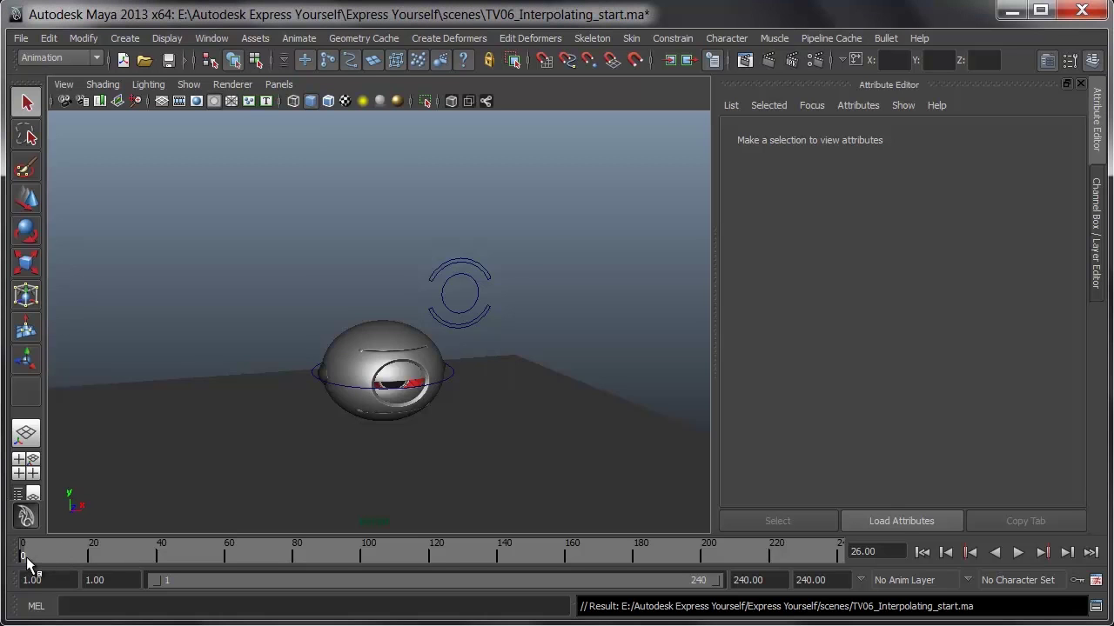
pyautogui.hotkey('alt', 'v')
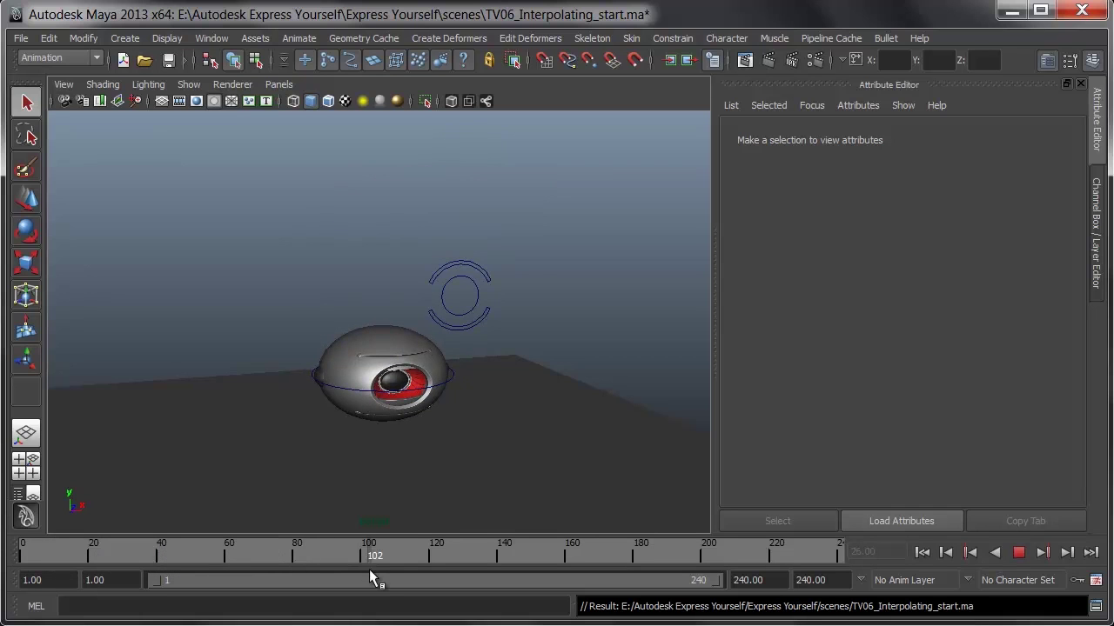
pyautogui.moveTo(369, 569)
pyautogui.mouseDown()
pyautogui.moveTo(315, 566)
pyautogui.moveTo(178, 595)
pyautogui.moveTo(25, 568)
pyautogui.moveTo(178, 579)
pyautogui.moveTo(315, 567)
pyautogui.moveTo(107, 565)
pyautogui.moveTo(1, 550)
pyautogui.mouseUp()
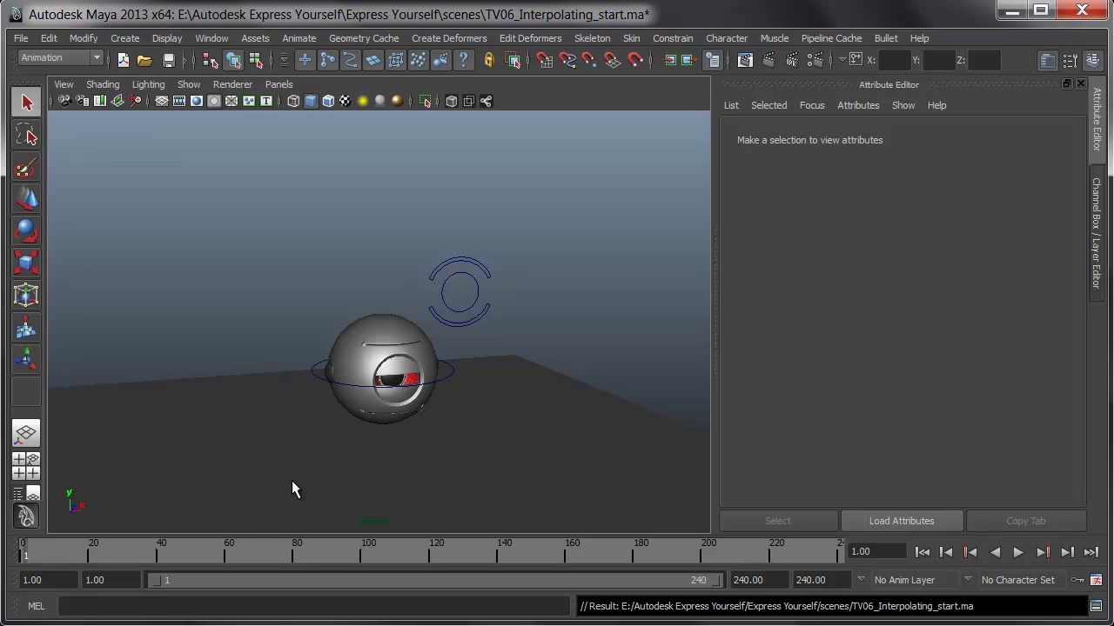
# Step: Select the main control ring around the eyeball and highlight its keys from frame 1 to 106 on the timeline
pyautogui.click(311, 368)
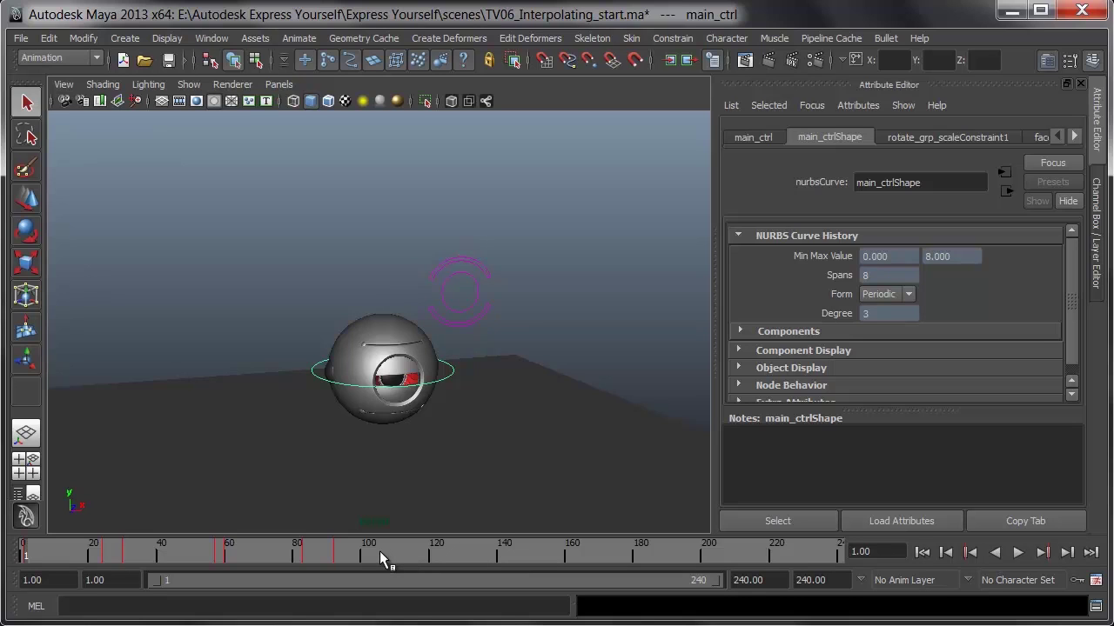
pyautogui.keyDown('shift'); pyautogui.moveTo(379, 551); pyautogui.dragTo(7, 576); pyautogui.keyUp('shift')
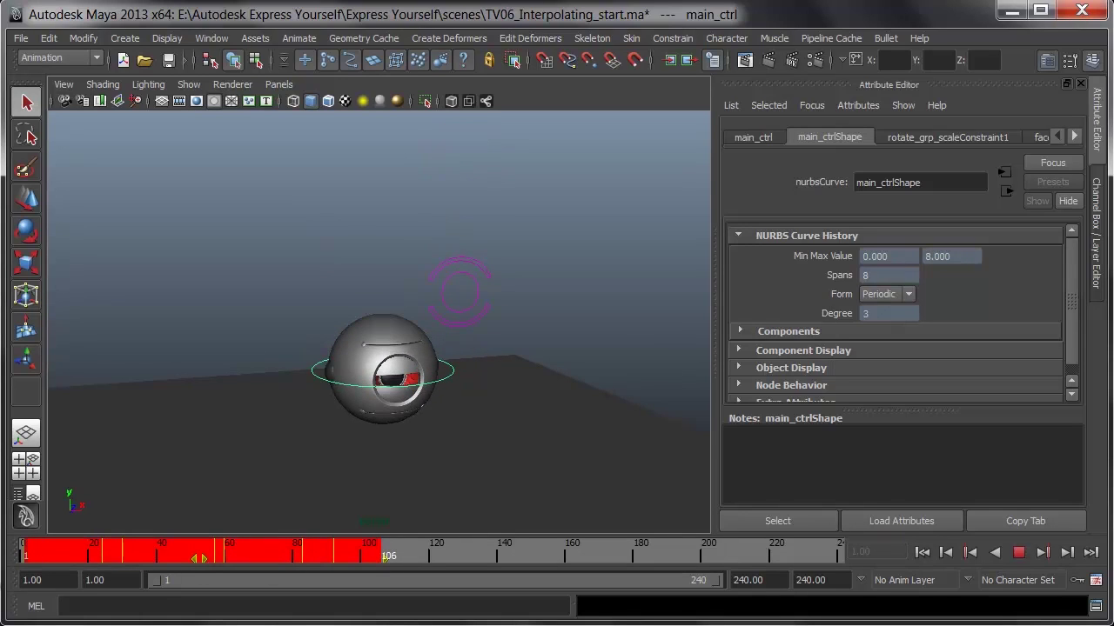
pyautogui.rightClick(327, 547)
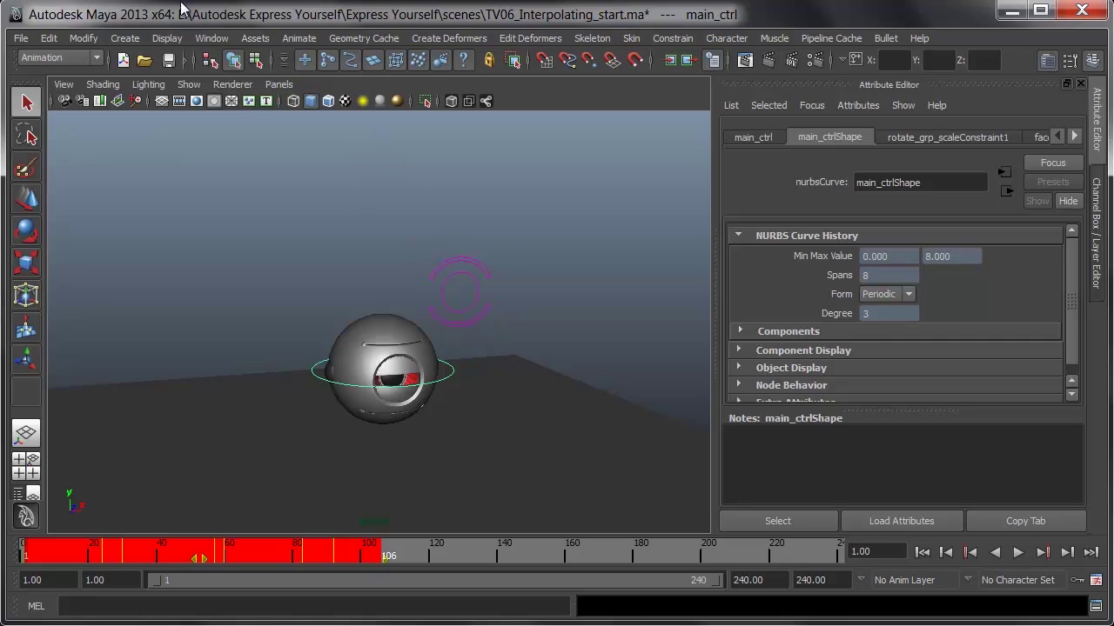
# Step: Set the tangents of all main_ctrl keys to Linear in the Dope Sheet and close the editor
pyautogui.click(213, 38)
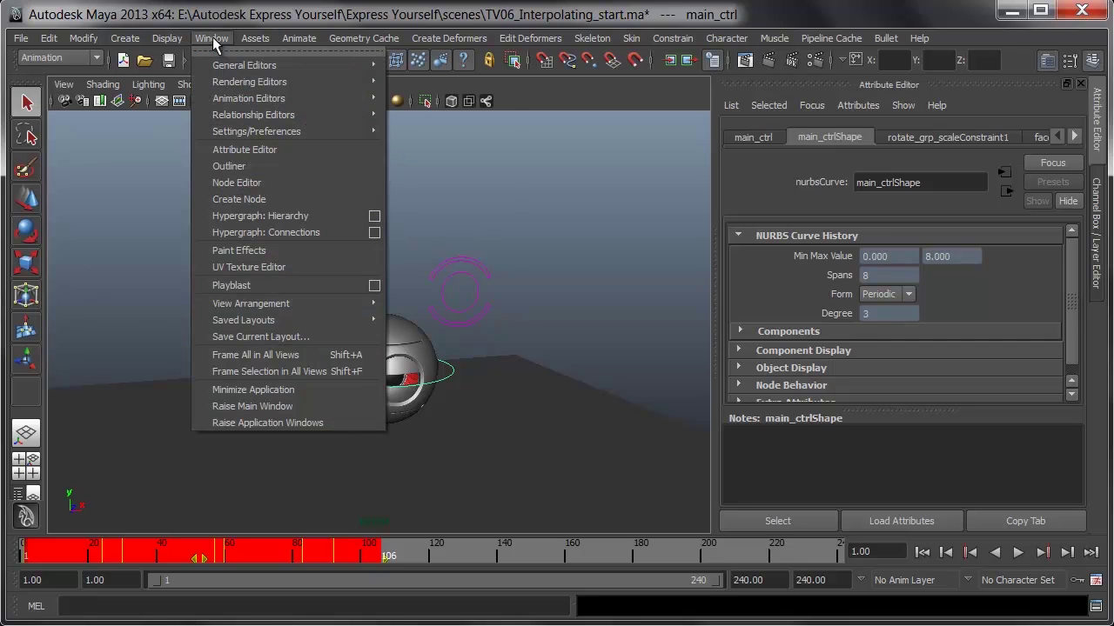
pyautogui.moveTo(229, 99)
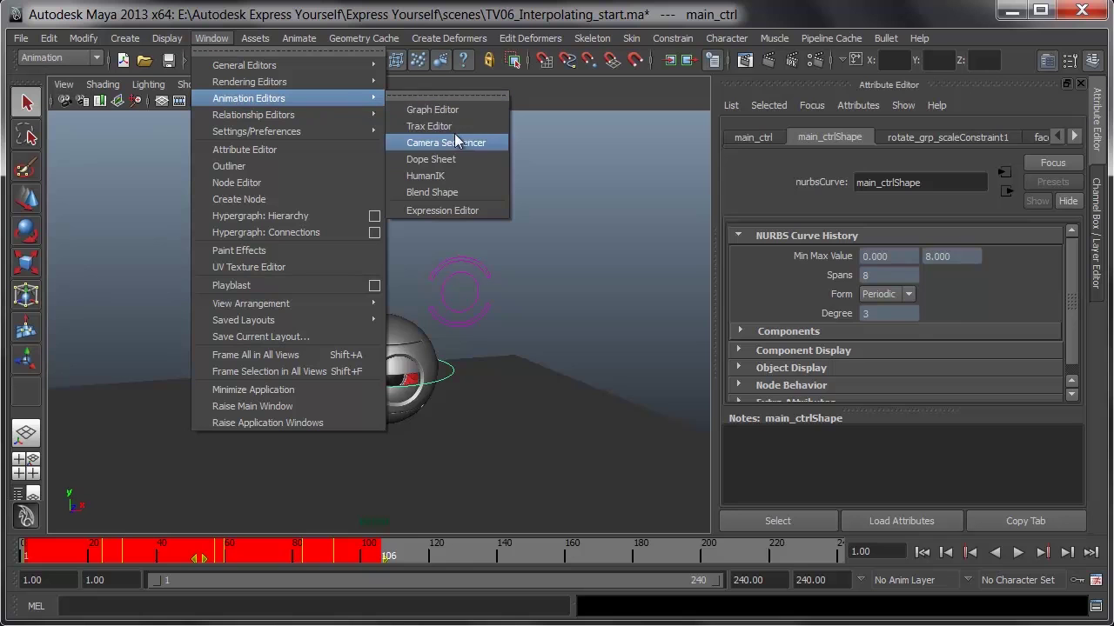
pyautogui.click(465, 162)
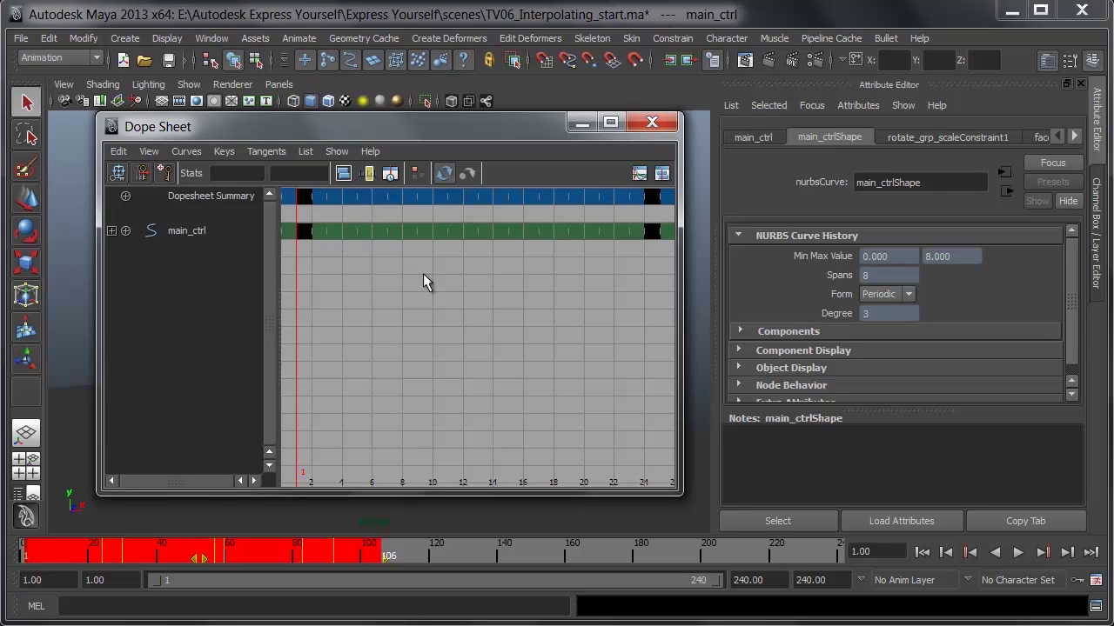
pyautogui.click(189, 230)
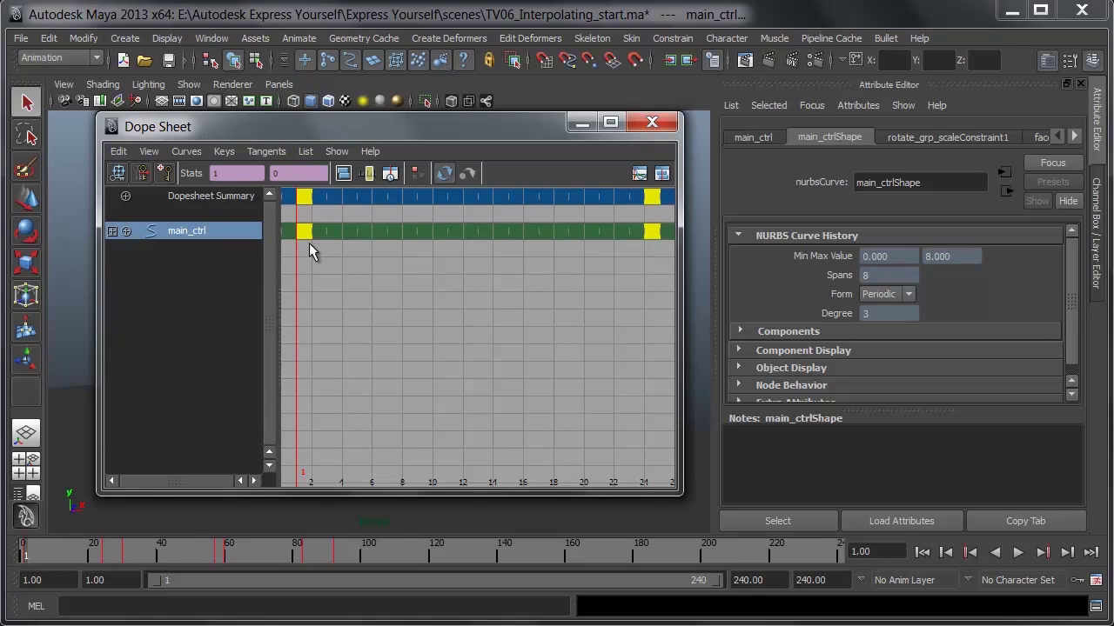
pyautogui.click(344, 172)
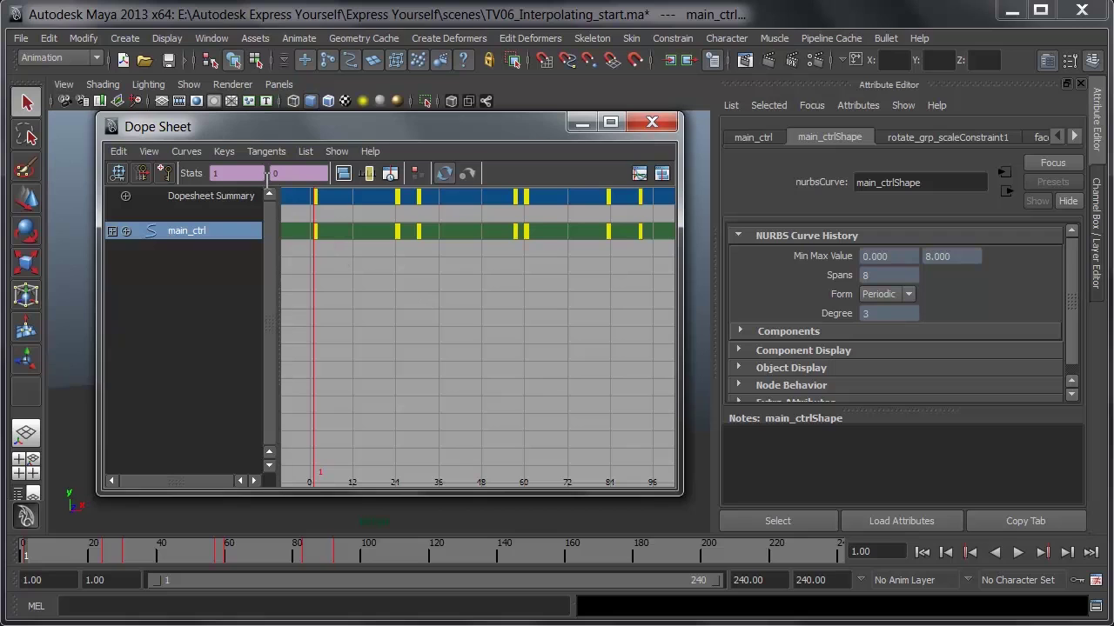
pyautogui.click(261, 152)
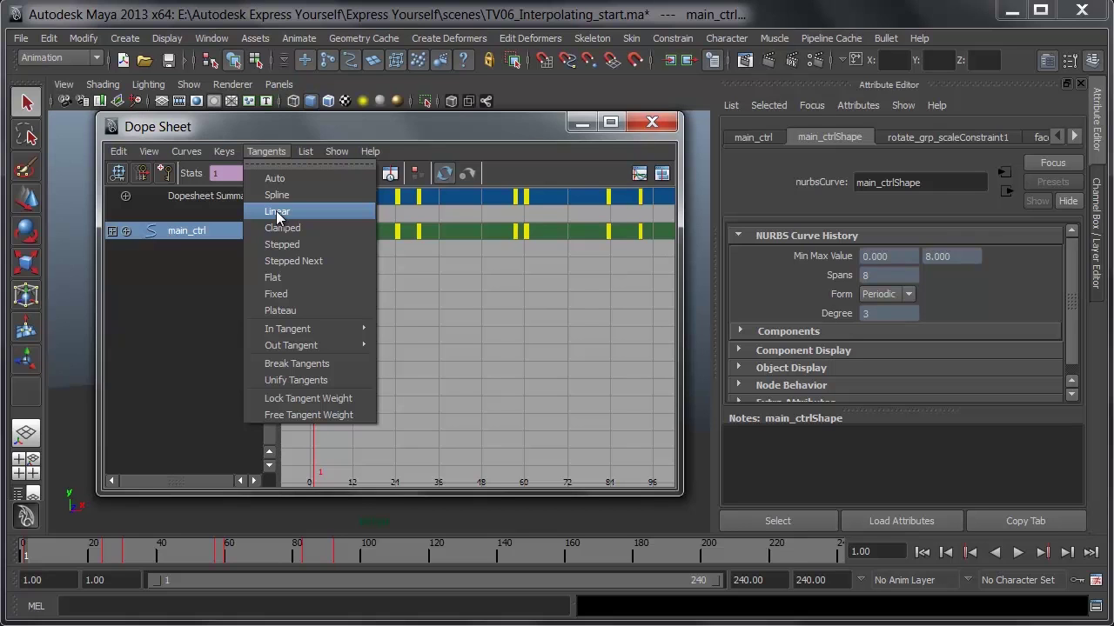
pyautogui.click(278, 215)
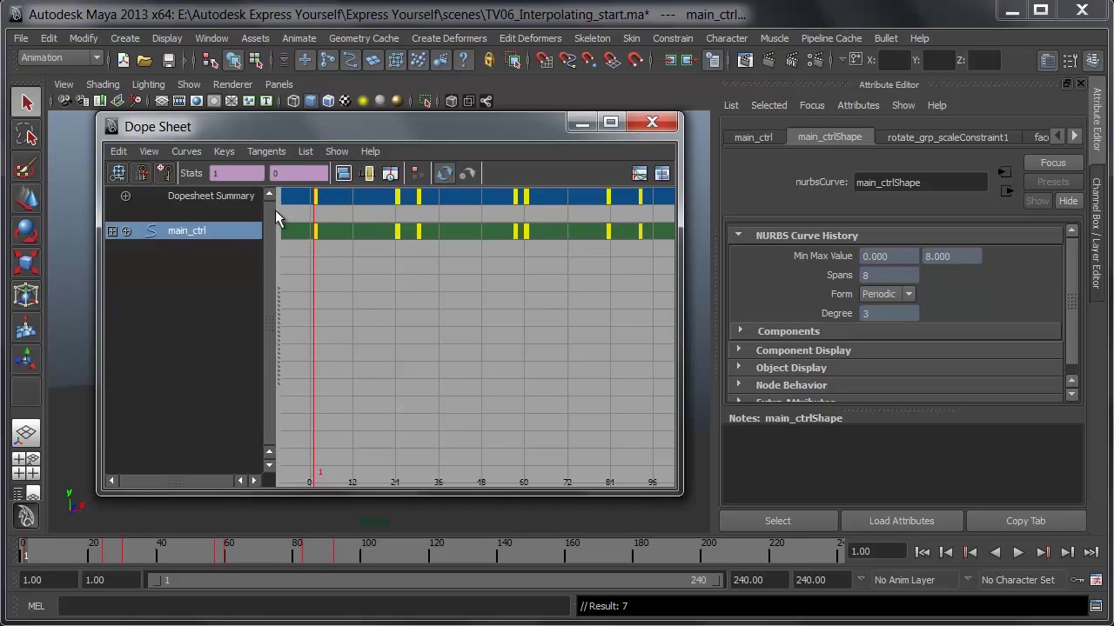
pyautogui.click(651, 120)
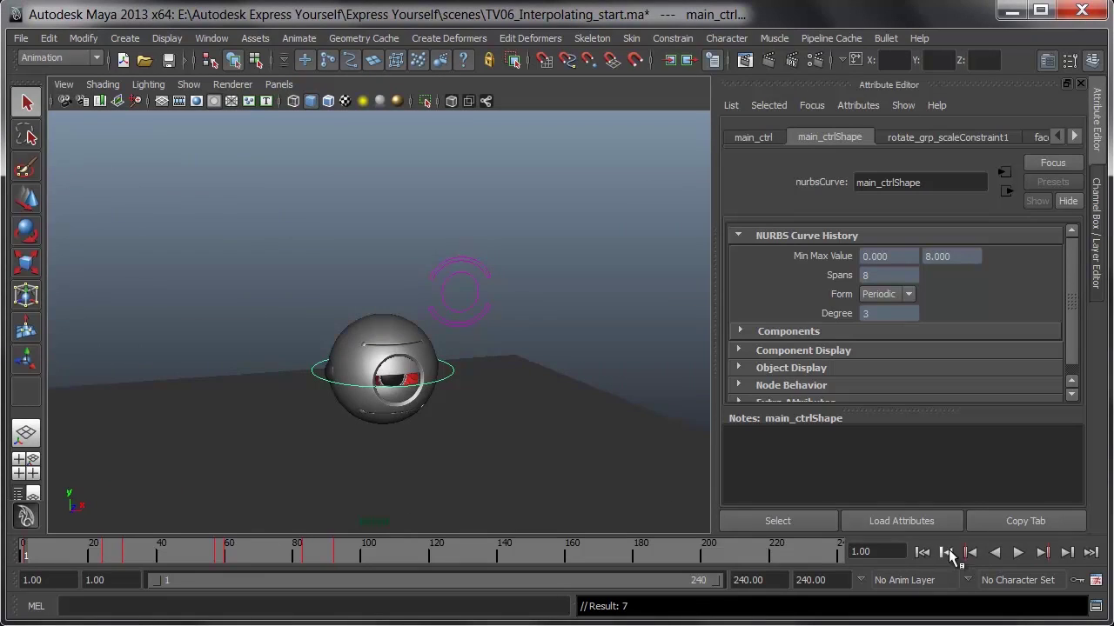
# Step: Preview the animation and set the playback speed preference to Real-time [24 fps]
pyautogui.click(1016, 552)
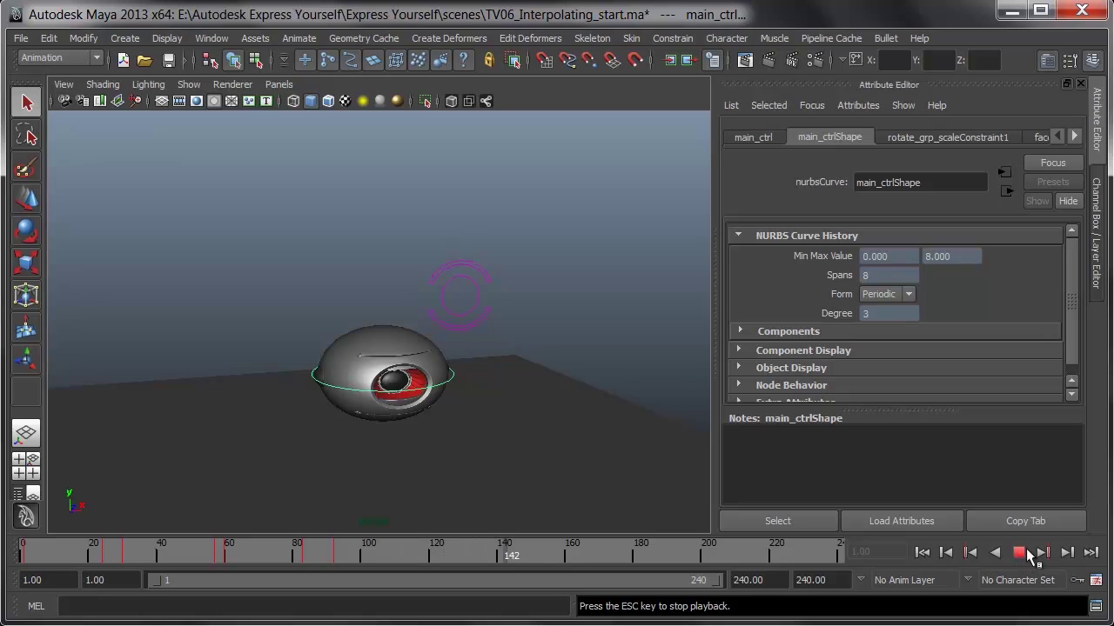
pyautogui.click(1017, 553)
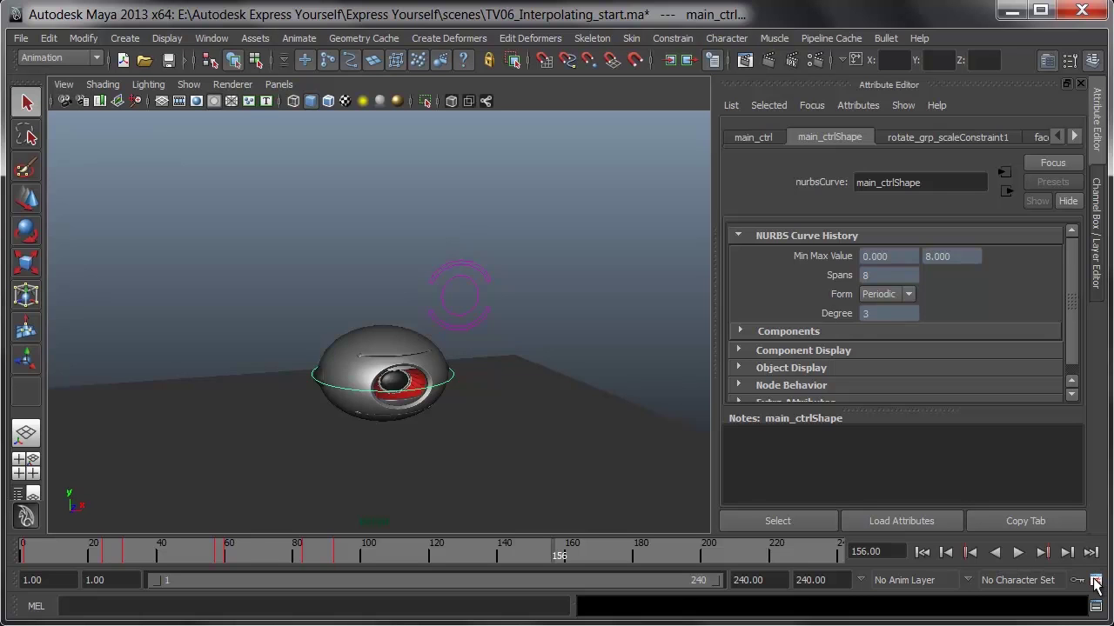
pyautogui.click(1094, 581)
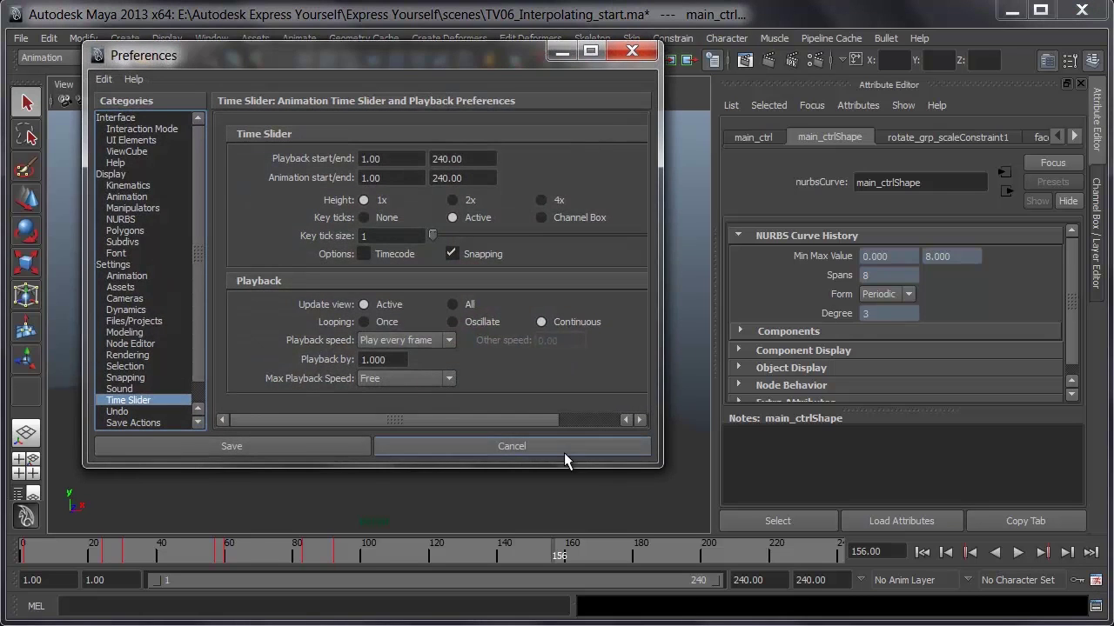
pyautogui.click(433, 340)
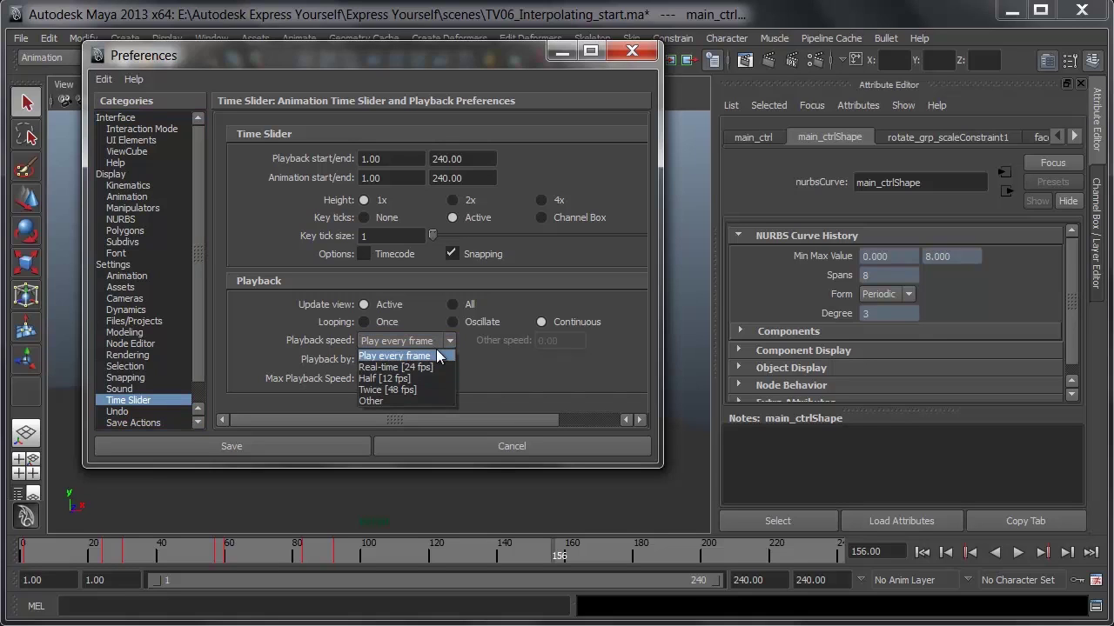
pyautogui.click(438, 368)
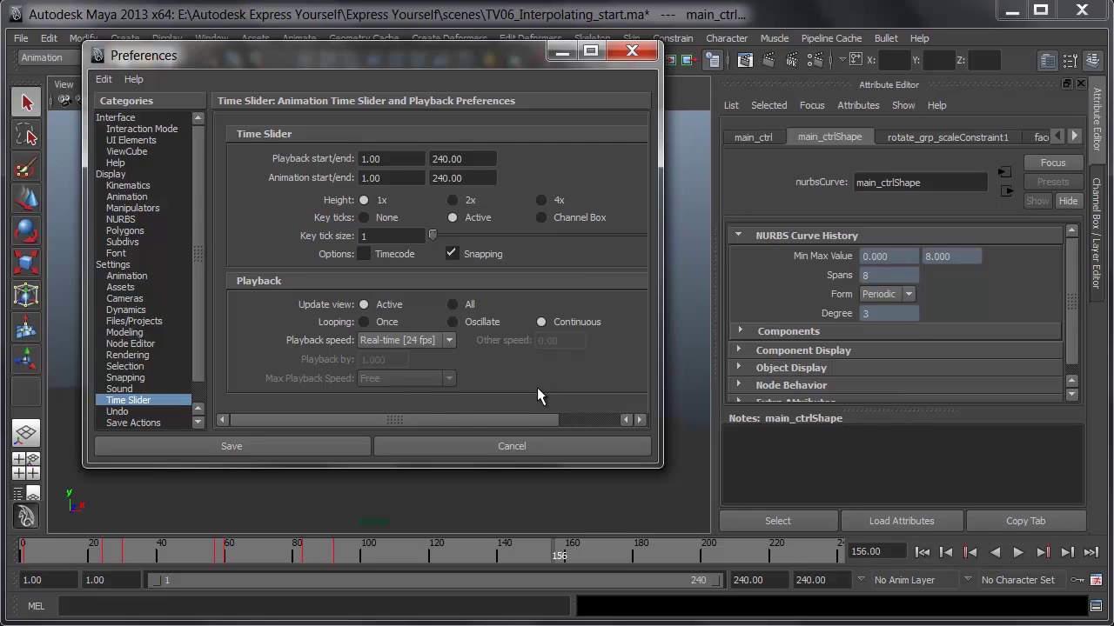
pyautogui.click(283, 450)
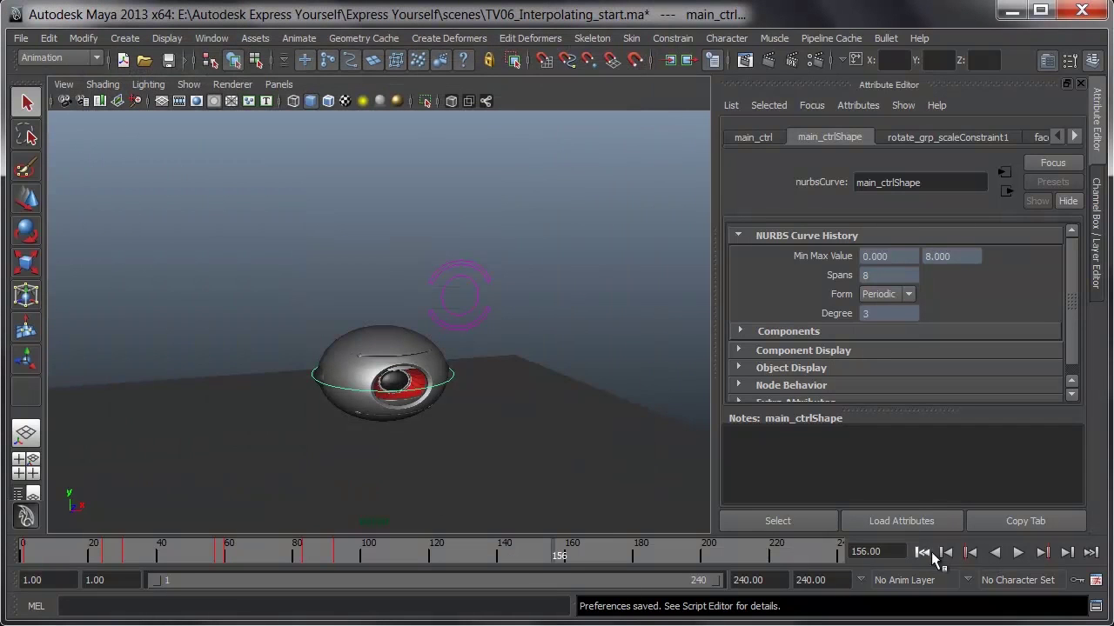
# Step: Replay the animation from the first frame to check its timing, and stop playback
pyautogui.click(922, 552)
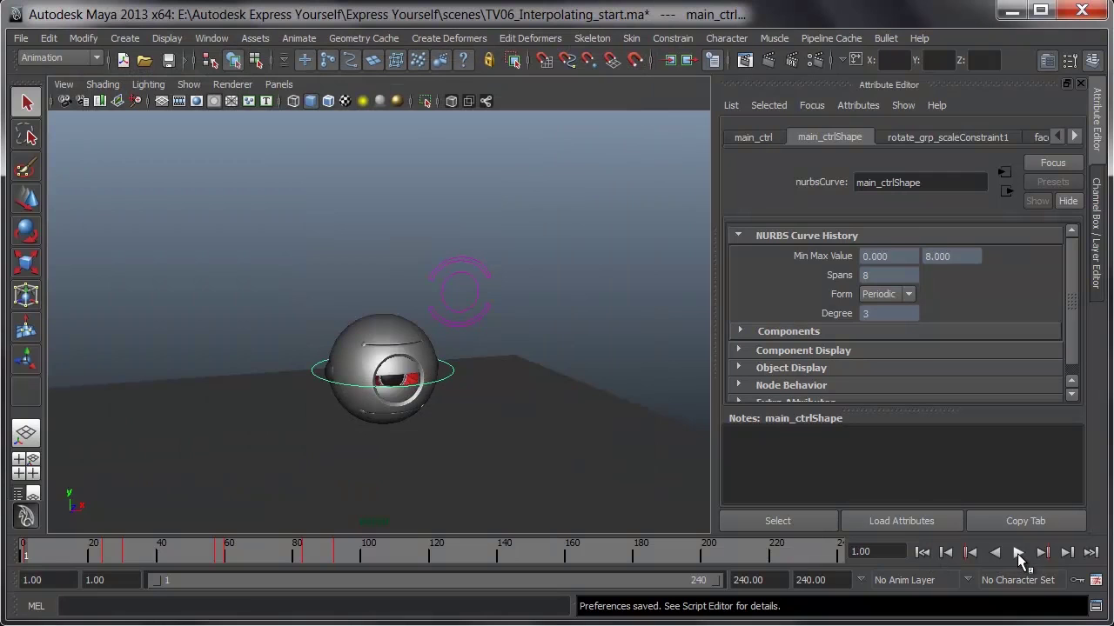
pyautogui.click(1017, 553)
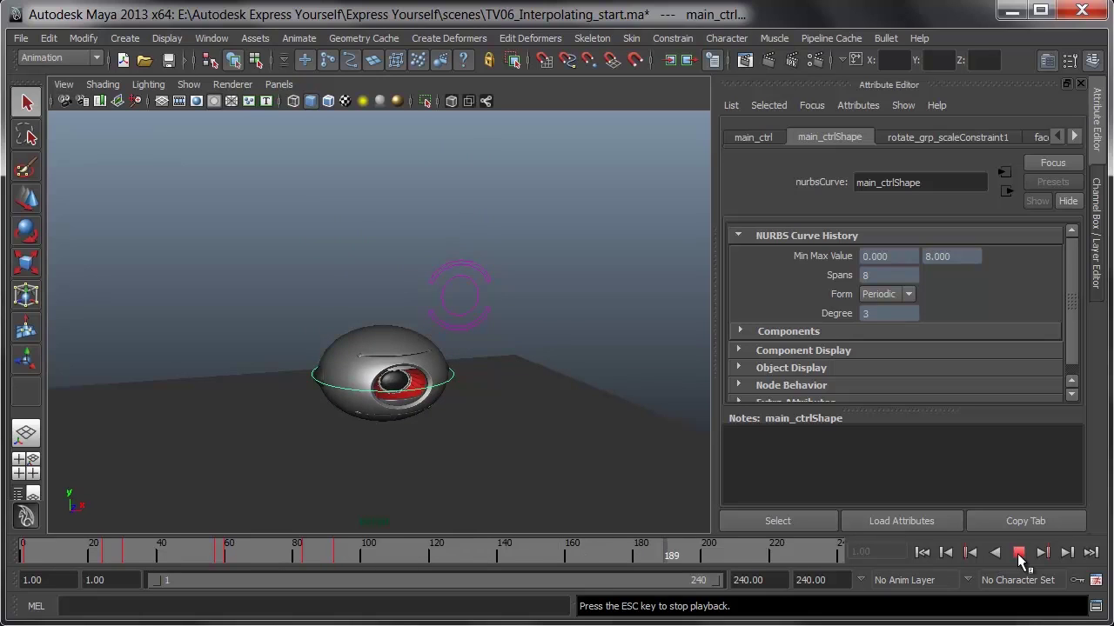
pyautogui.click(1017, 554)
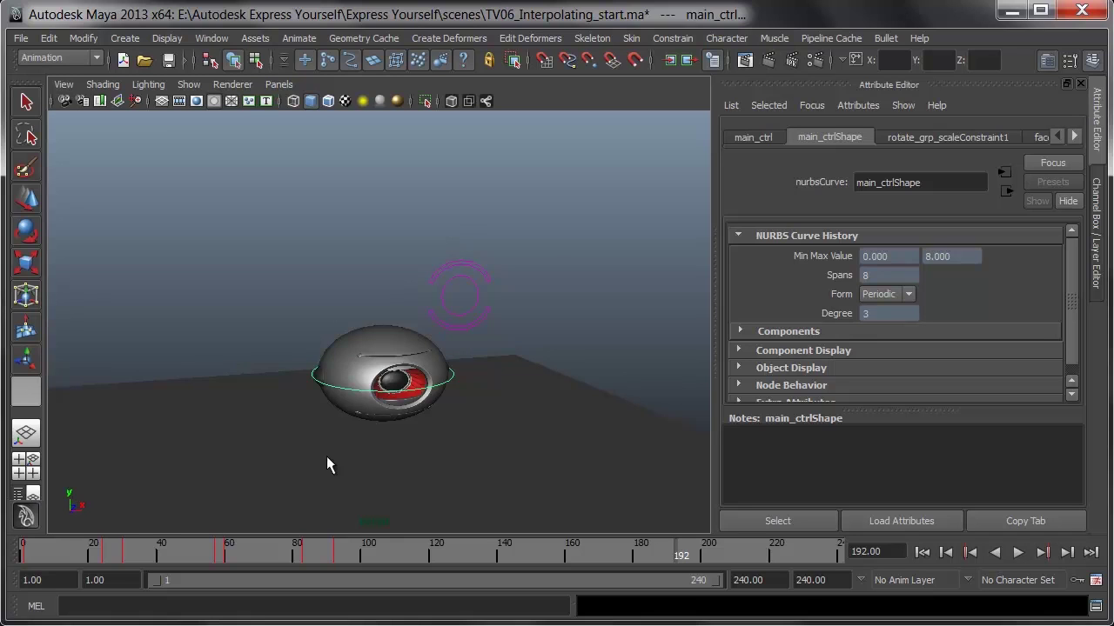
# Step: Open the Graph Editor for the main control and isolate and frame its Translate Y curve
pyautogui.click(201, 35)
pyautogui.moveTo(241, 81)
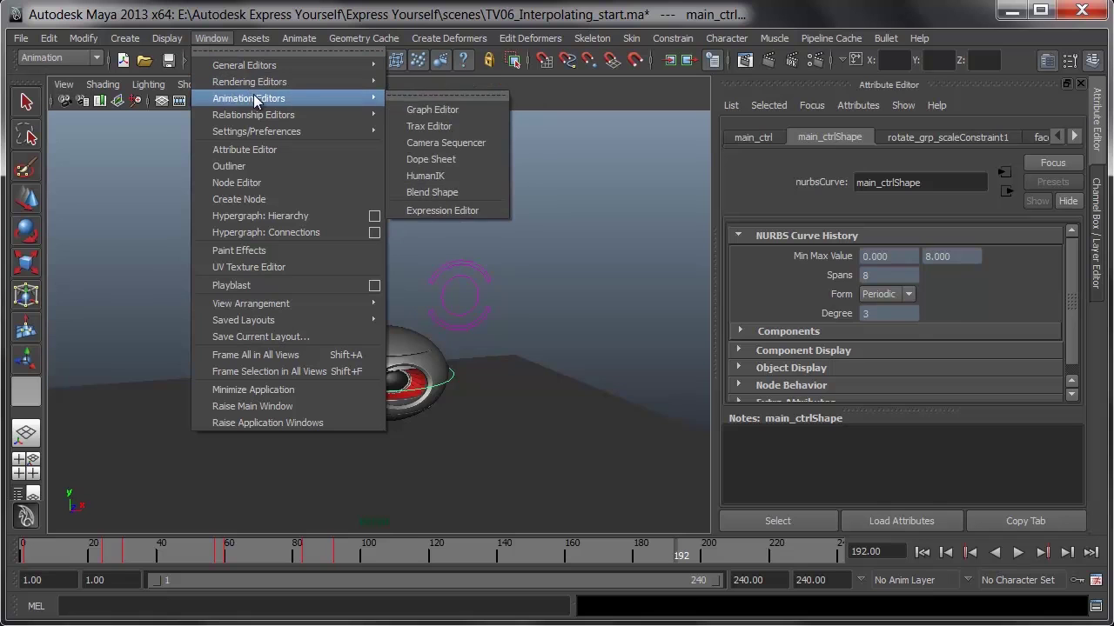
pyautogui.moveTo(355, 97)
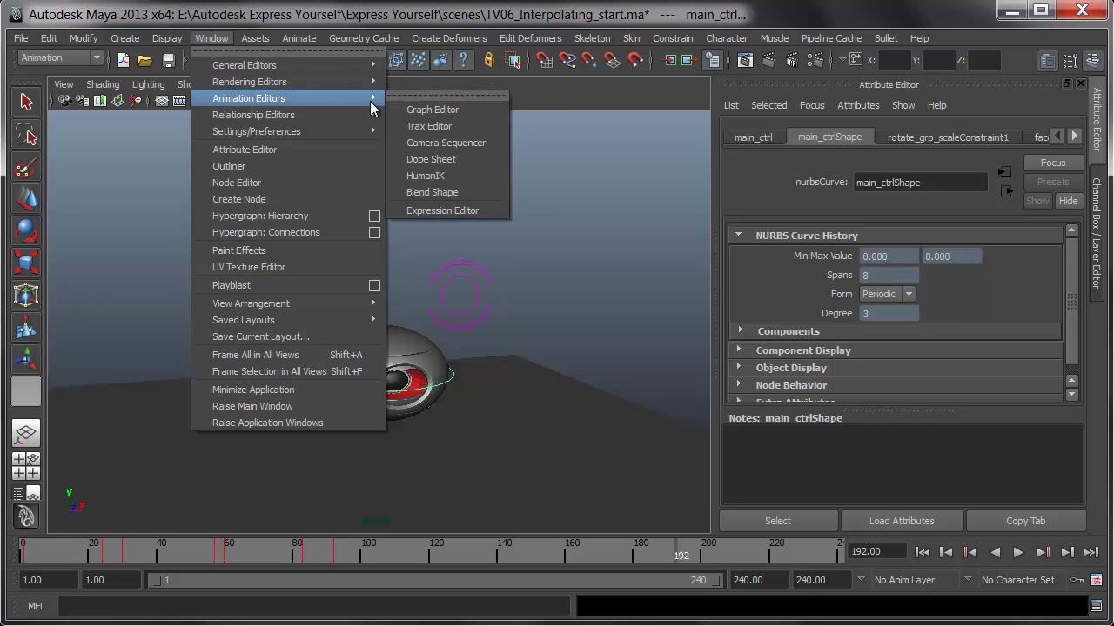
pyautogui.click(438, 109)
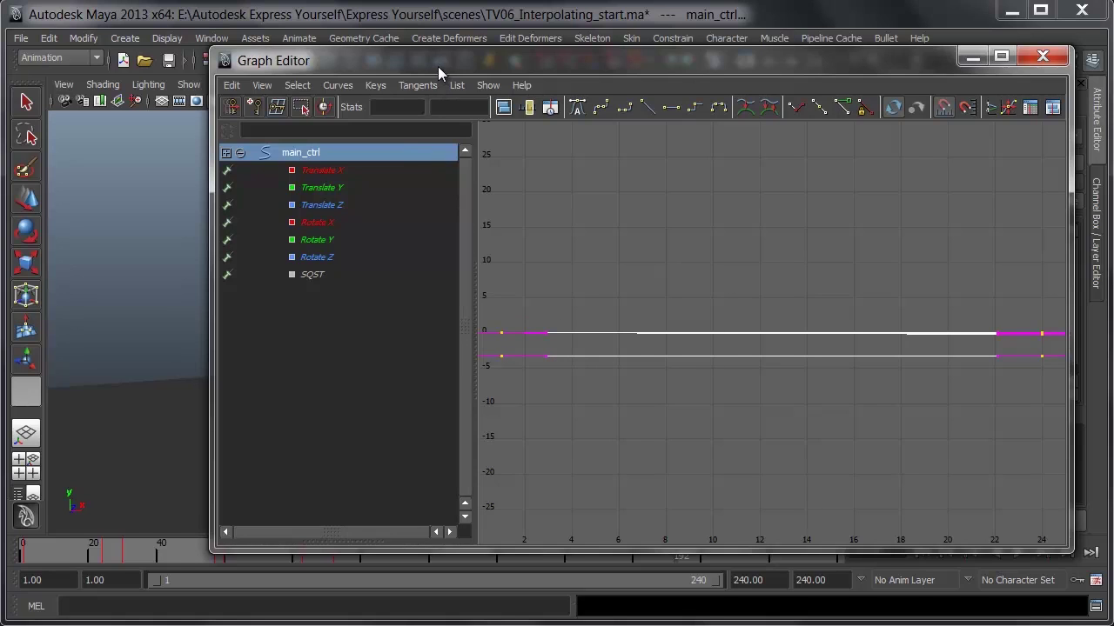
pyautogui.moveTo(436, 66); pyautogui.dragTo(376, 456)
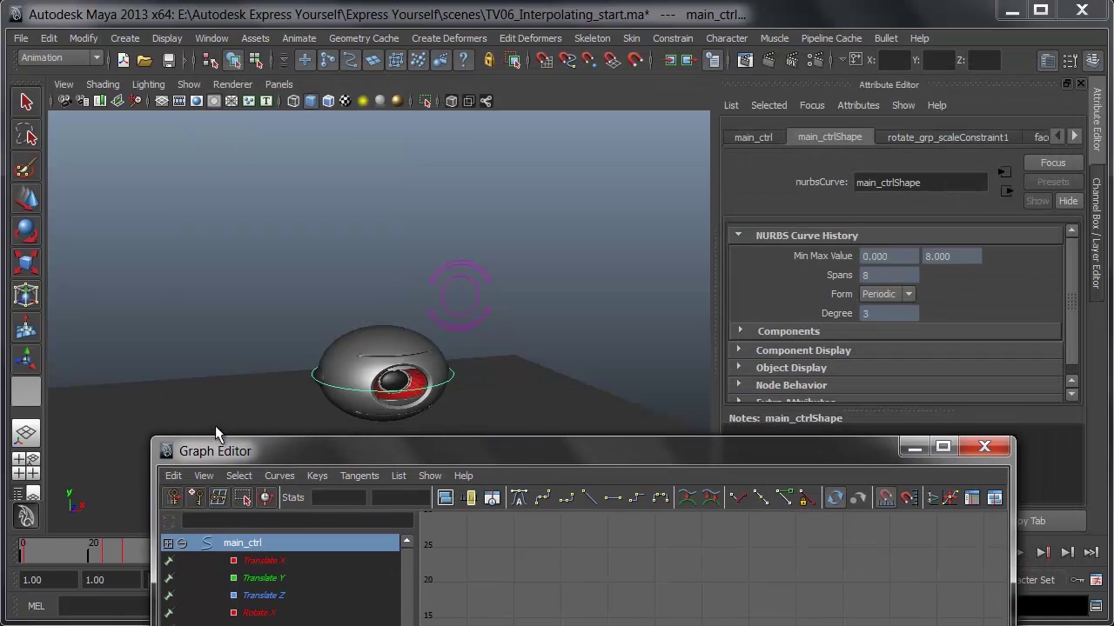
pyautogui.press('w')
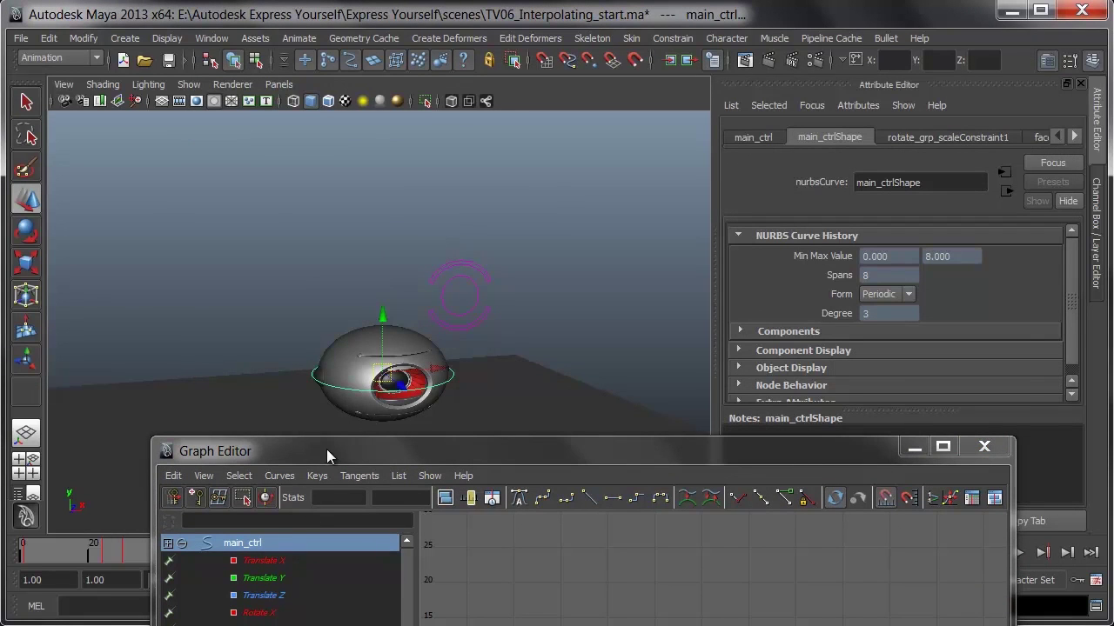
pyautogui.moveTo(326, 449); pyautogui.dragTo(318, 204)
pyautogui.click(246, 329)
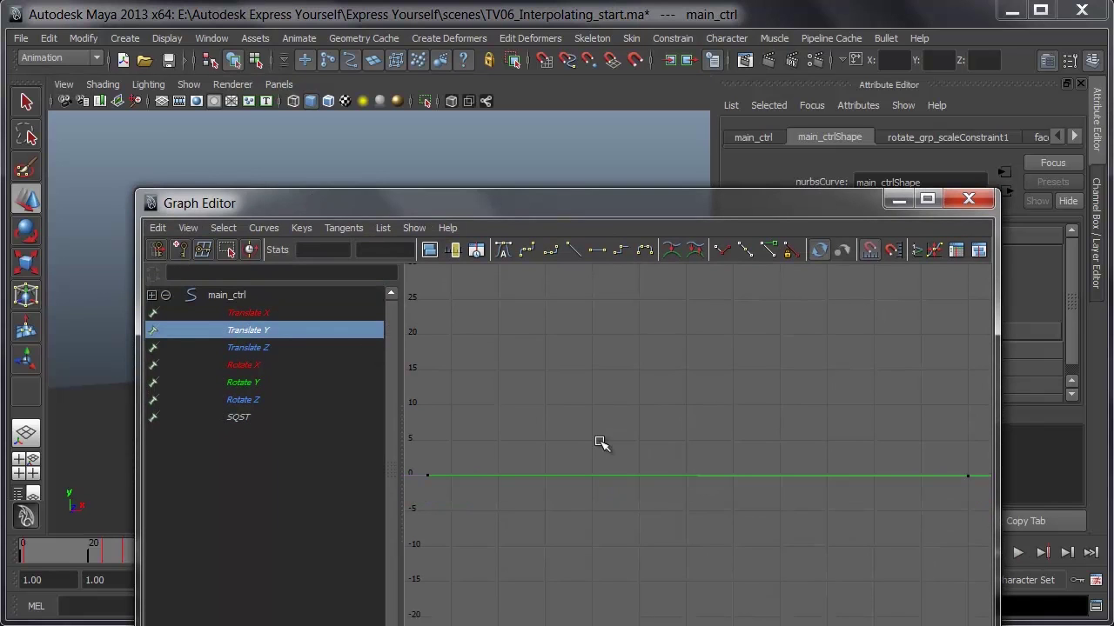
pyautogui.click(430, 250)
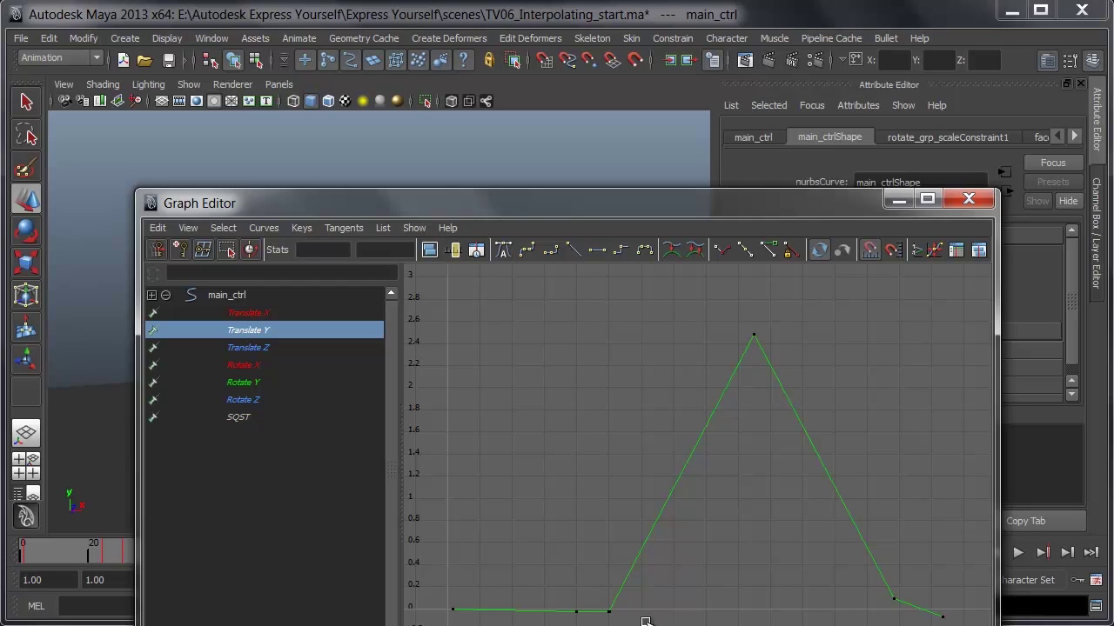
# Step: Set the tangents of the Translate Y key at frame 30 to Auto
pyautogui.moveTo(644, 622); pyautogui.dragTo(595, 578)
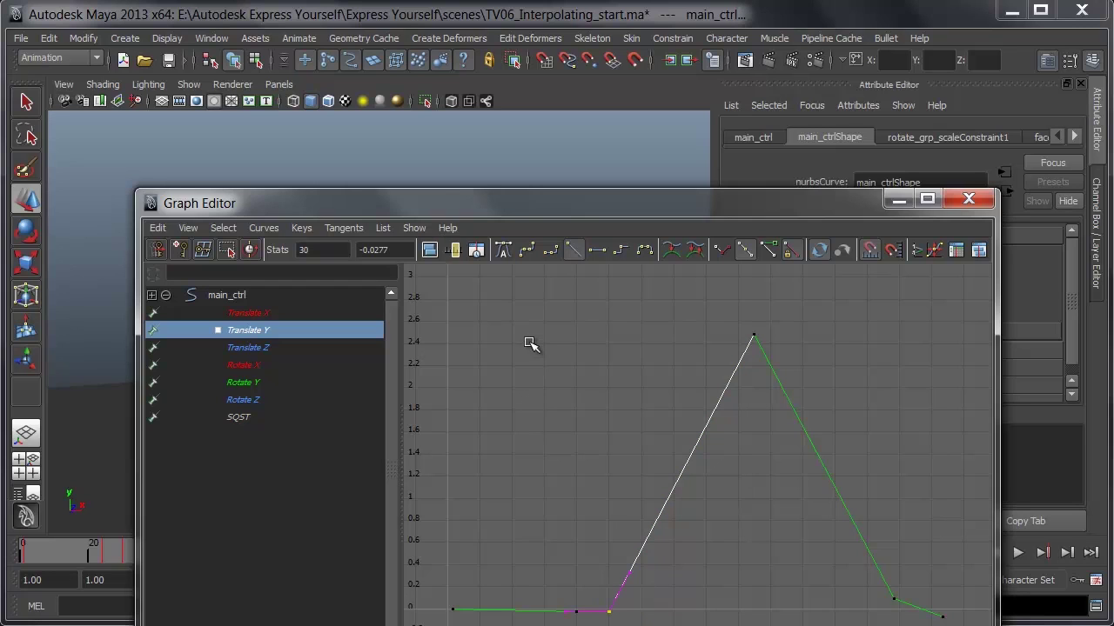
pyautogui.click(506, 254)
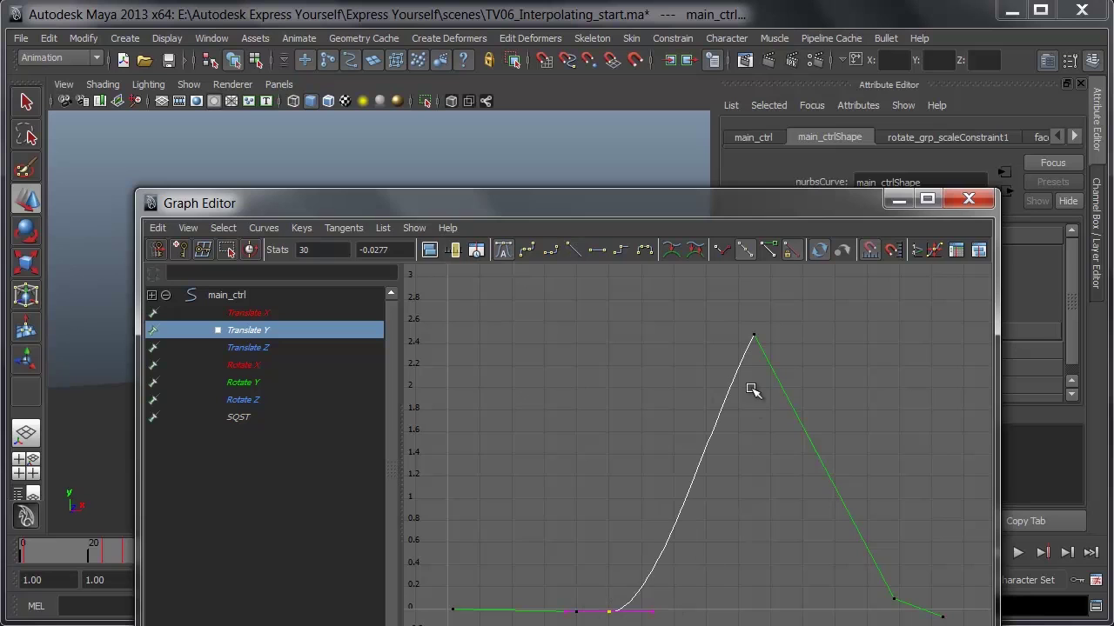
# Step: Break the tangent handles of the Translate Y key at frame 30 and apply free tangent weight to them
pyautogui.moveTo(776, 214); pyautogui.dragTo(755, 136)
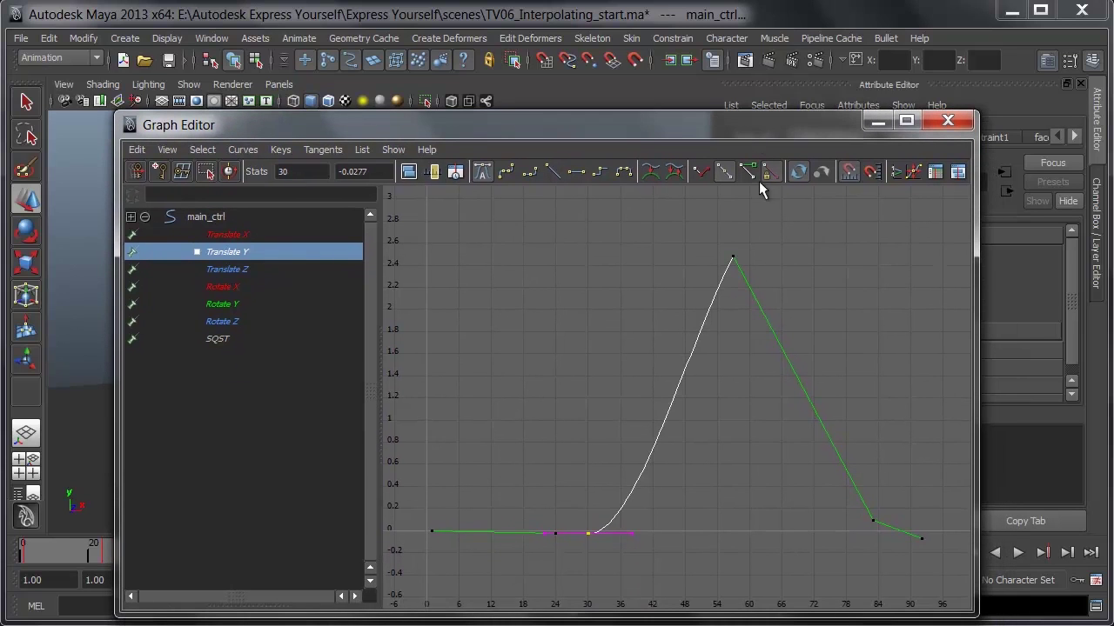
pyautogui.click(698, 174)
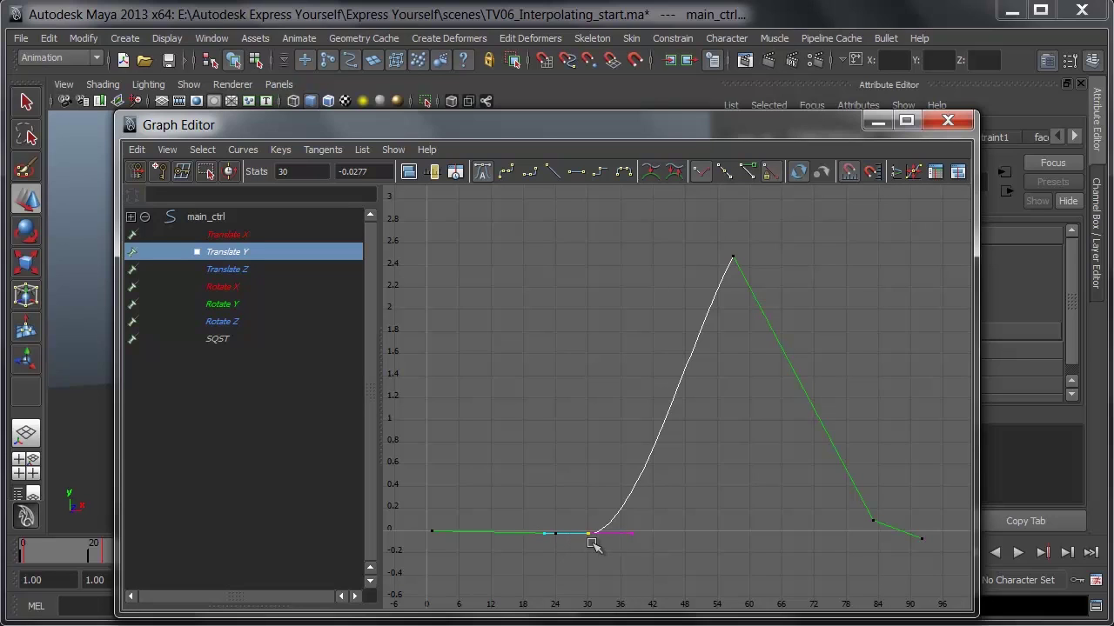
pyautogui.click(748, 172)
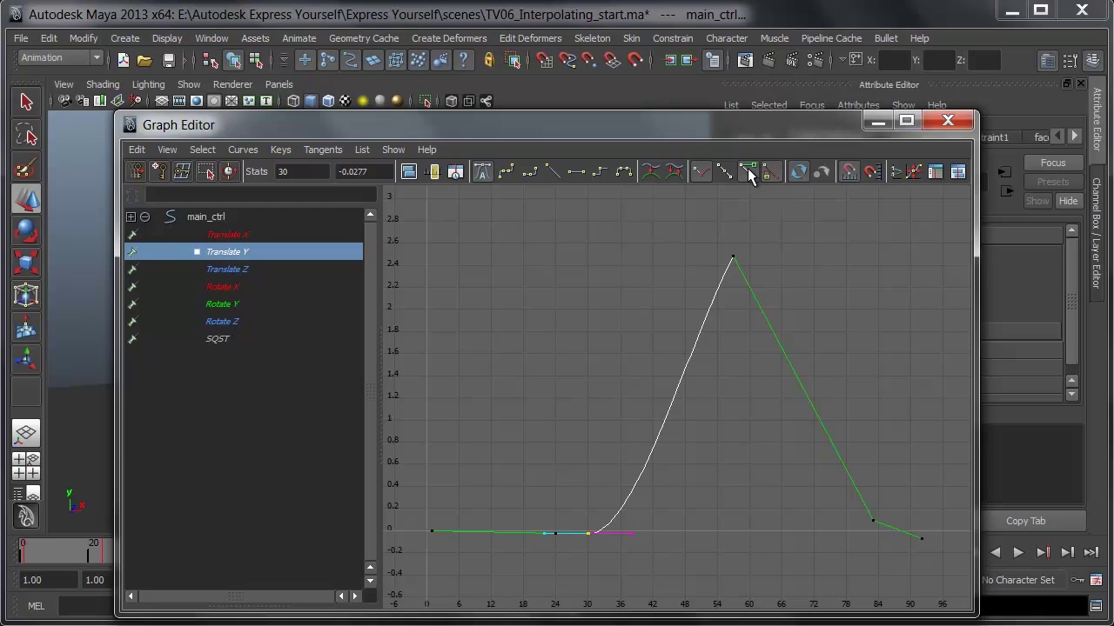
# Step: Pull the outgoing tangent handle of the Translate Y key at frame 30 steeply upward for a fast take-off
pyautogui.moveTo(639, 535); pyautogui.dragTo(576, 513)
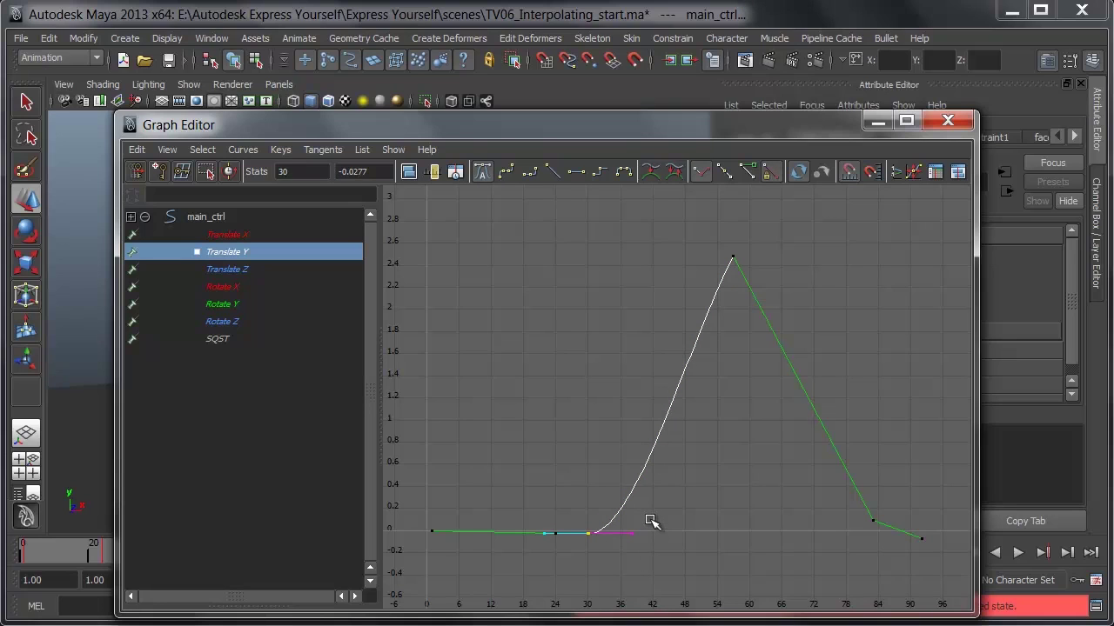
pyautogui.moveTo(646, 522); pyautogui.dragTo(626, 564)
pyautogui.moveTo(641, 529); pyautogui.dragTo(625, 371, button='middle')
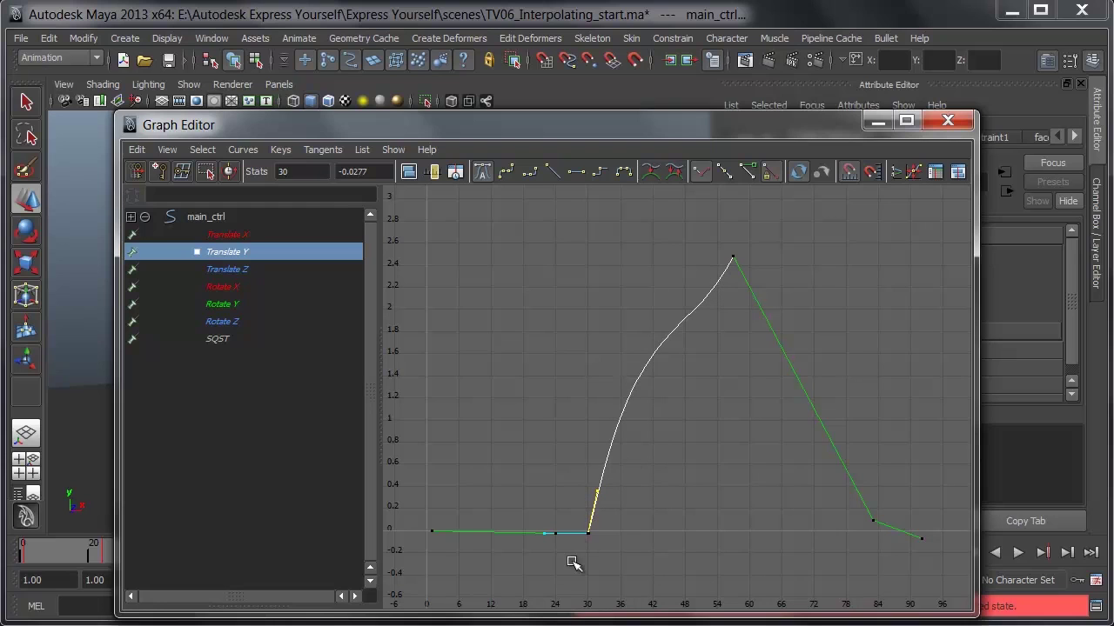
# Step: Set the tangents of the Translate Y keys at frames 57 and 83 to Auto
pyautogui.click(732, 257)
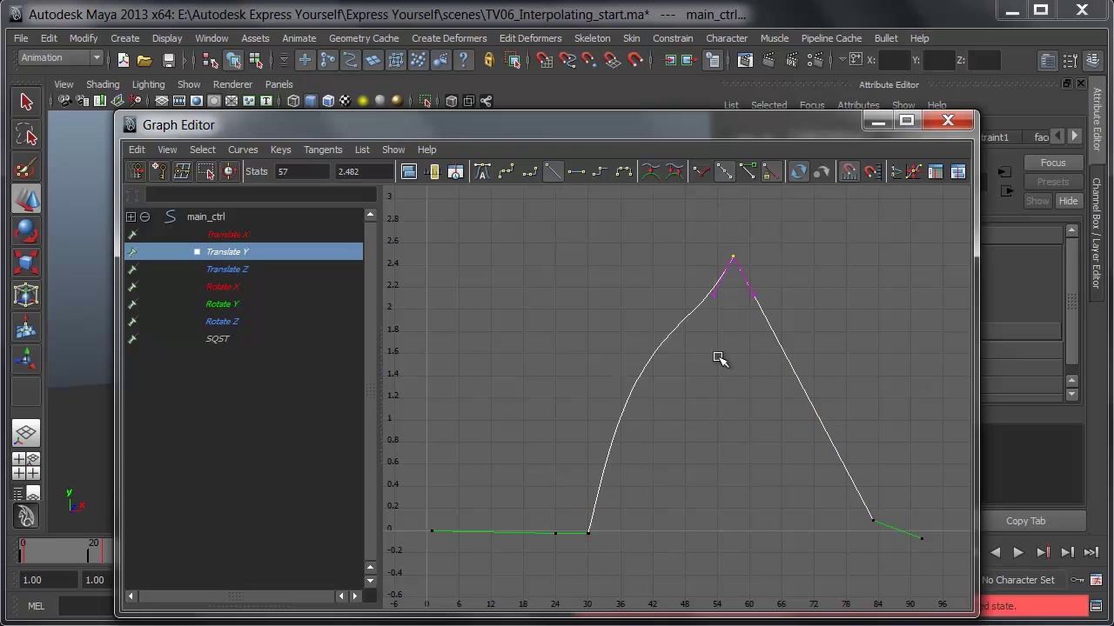
pyautogui.click(483, 171)
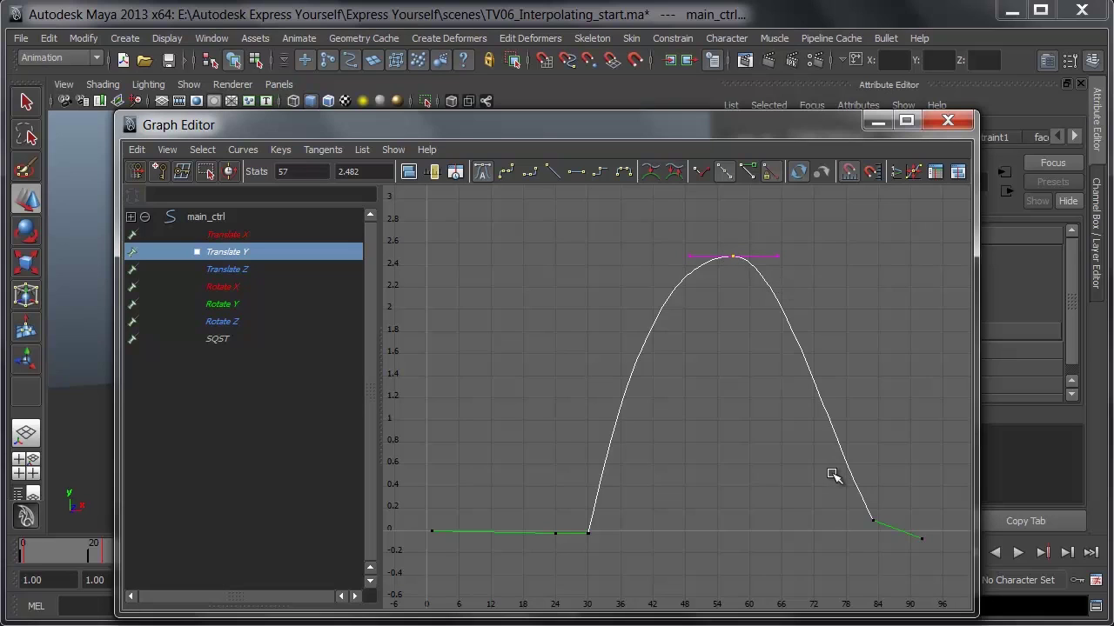
pyautogui.click(871, 522)
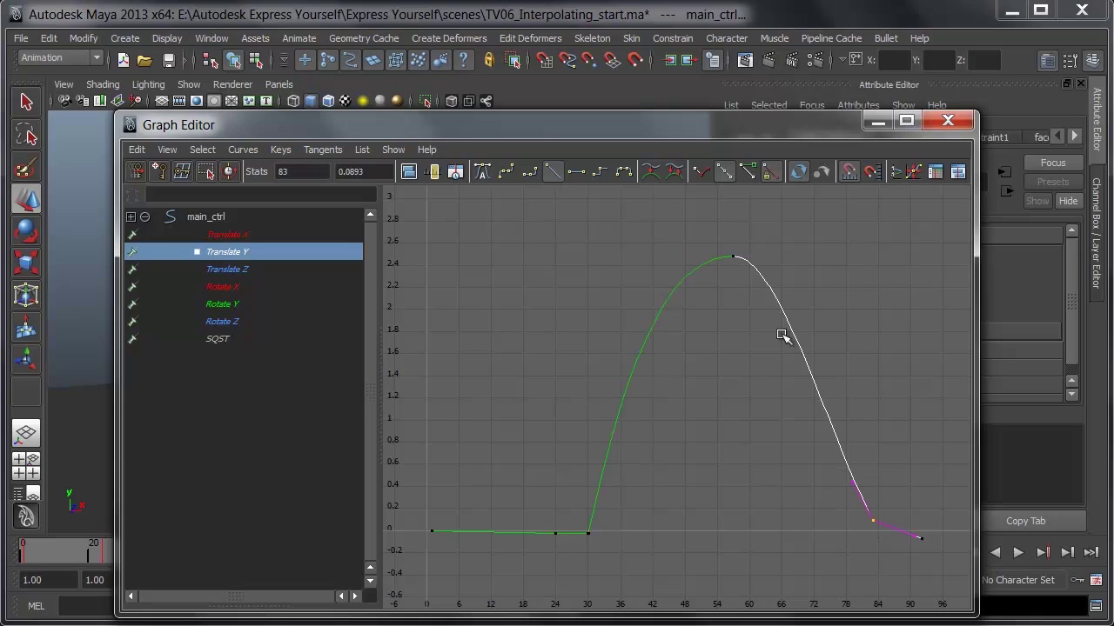
pyautogui.click(482, 173)
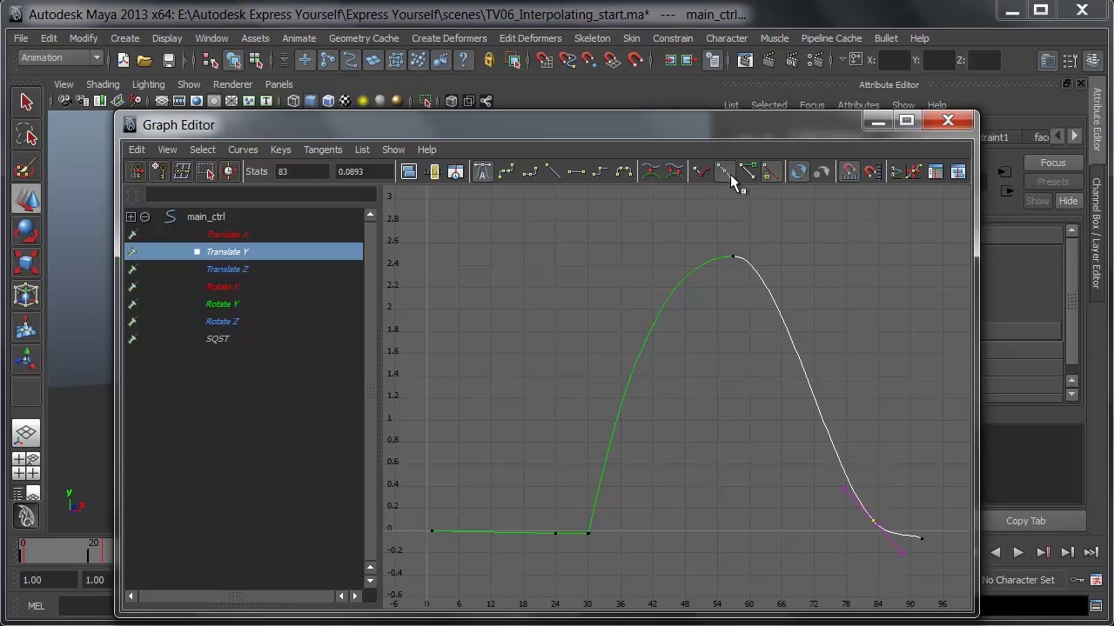
# Step: Break the tangent handles of the Translate Y key at frame 83, apply free tangent weight, and steepen the incoming handle upward
pyautogui.click(700, 177)
pyautogui.click(745, 171)
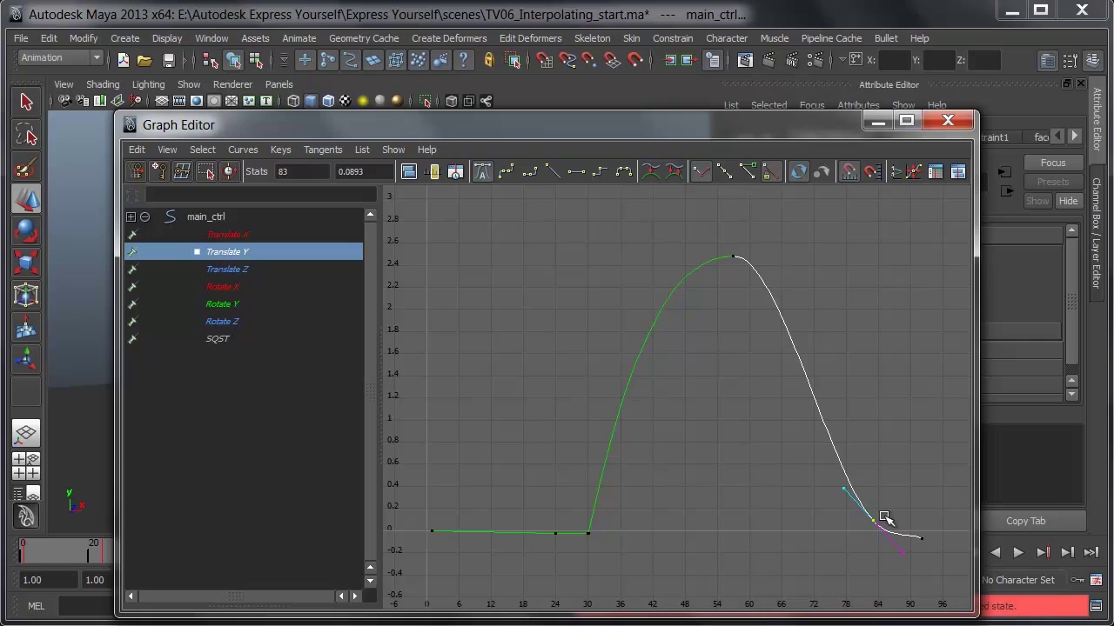
pyautogui.moveTo(812, 460); pyautogui.dragTo(866, 515)
pyautogui.moveTo(843, 488); pyautogui.dragTo(855, 450, button='middle')
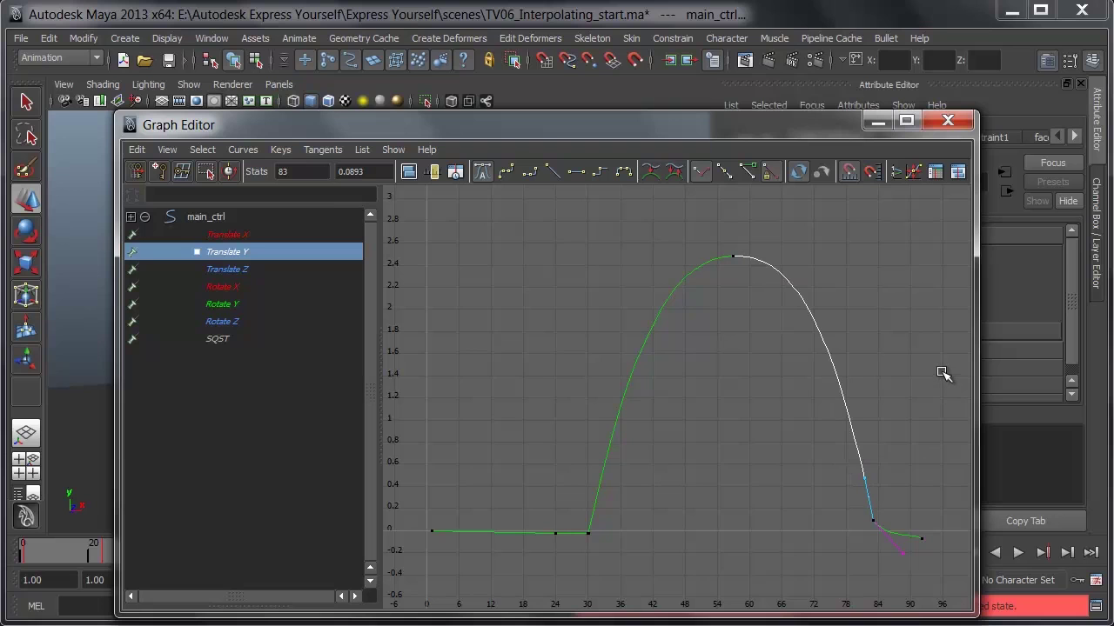
# Step: Close the Graph Editor, deselect the control, and replay the animation from the first frame to check the jump, stopping playback at the end
pyautogui.click(948, 120)
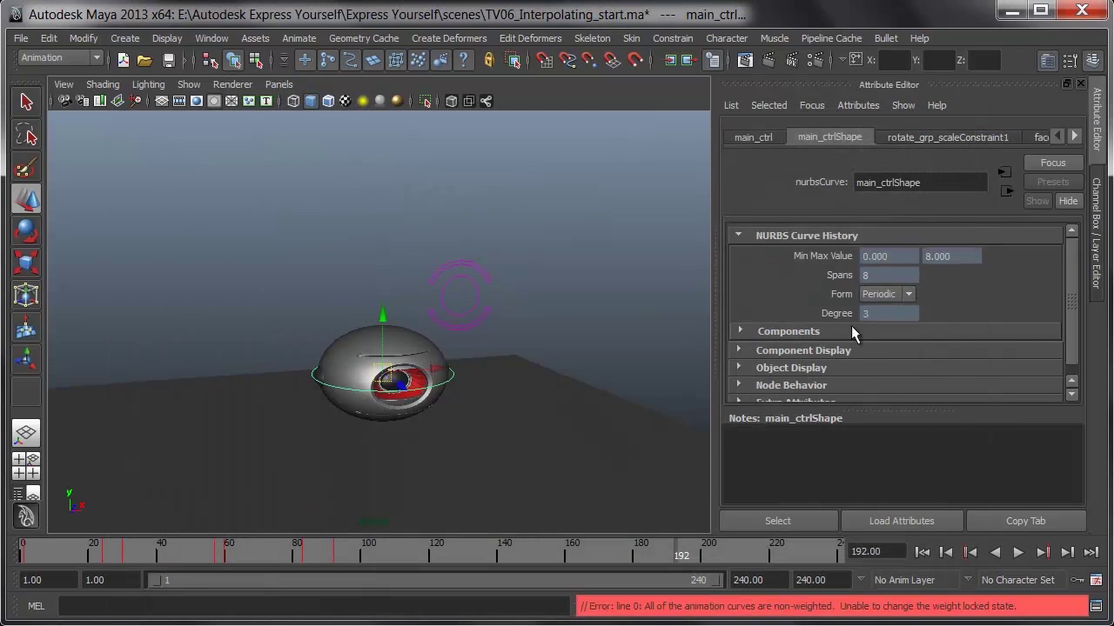
pyautogui.click(635, 381)
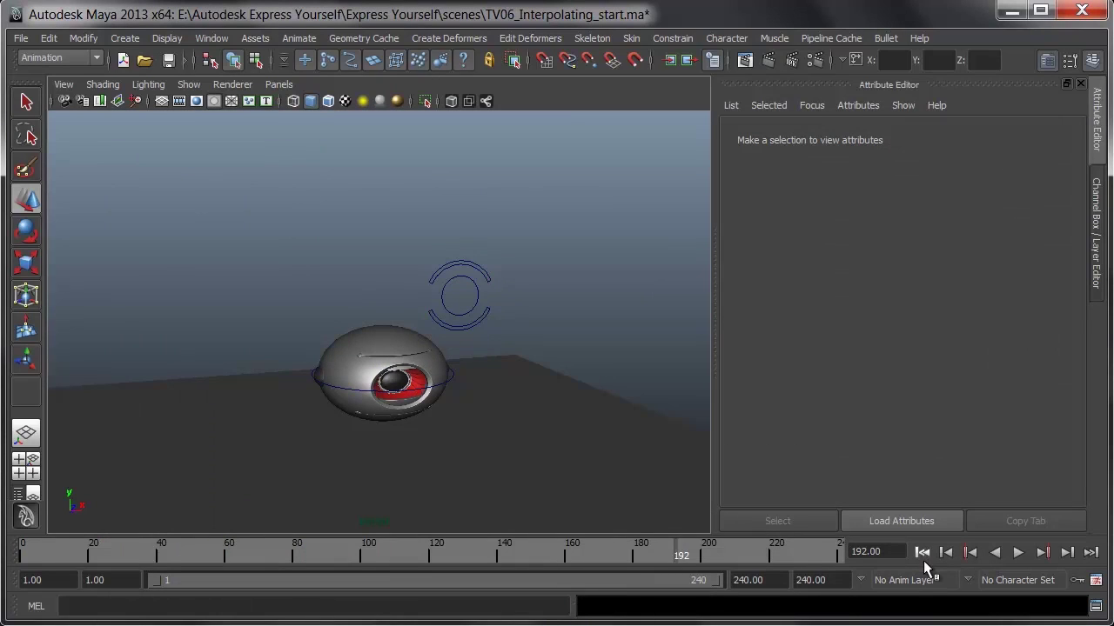
pyautogui.click(922, 552)
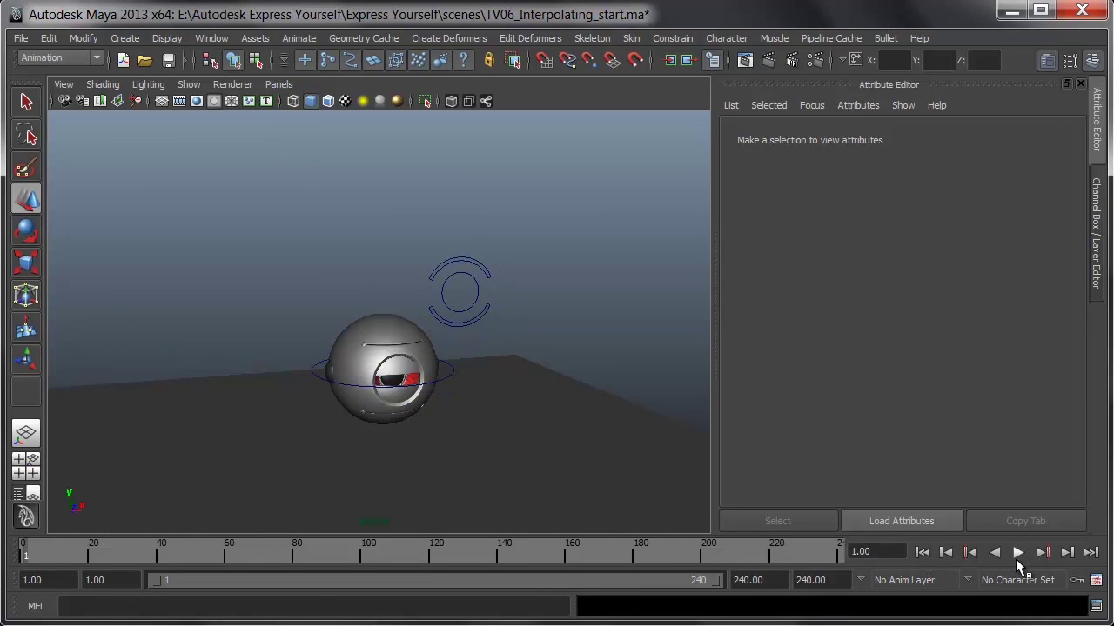
pyautogui.click(1016, 557)
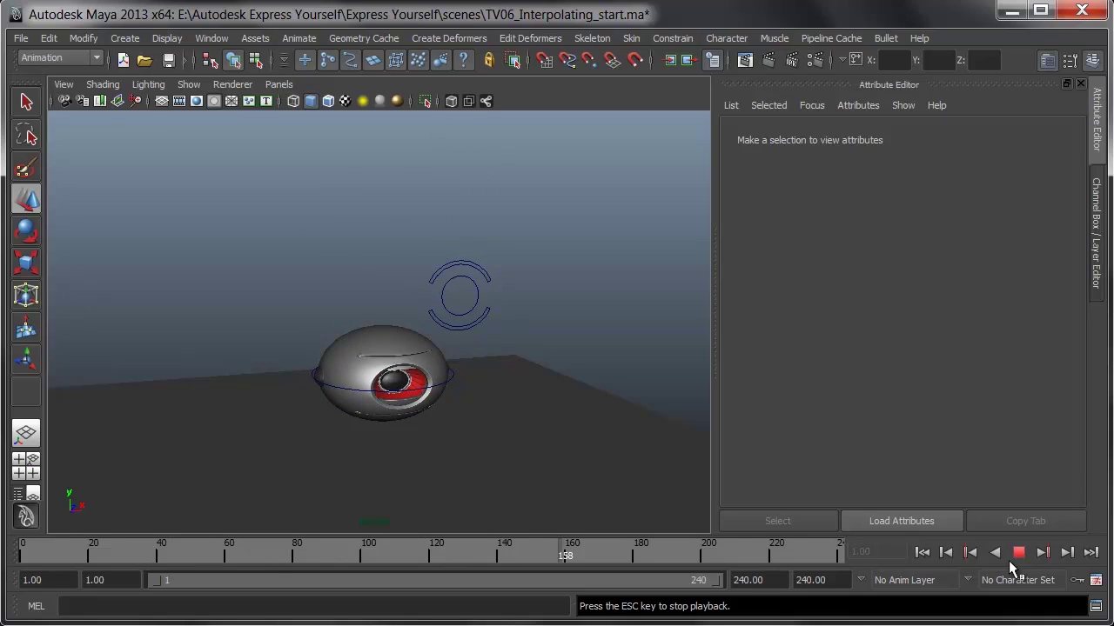
pyautogui.click(1018, 553)
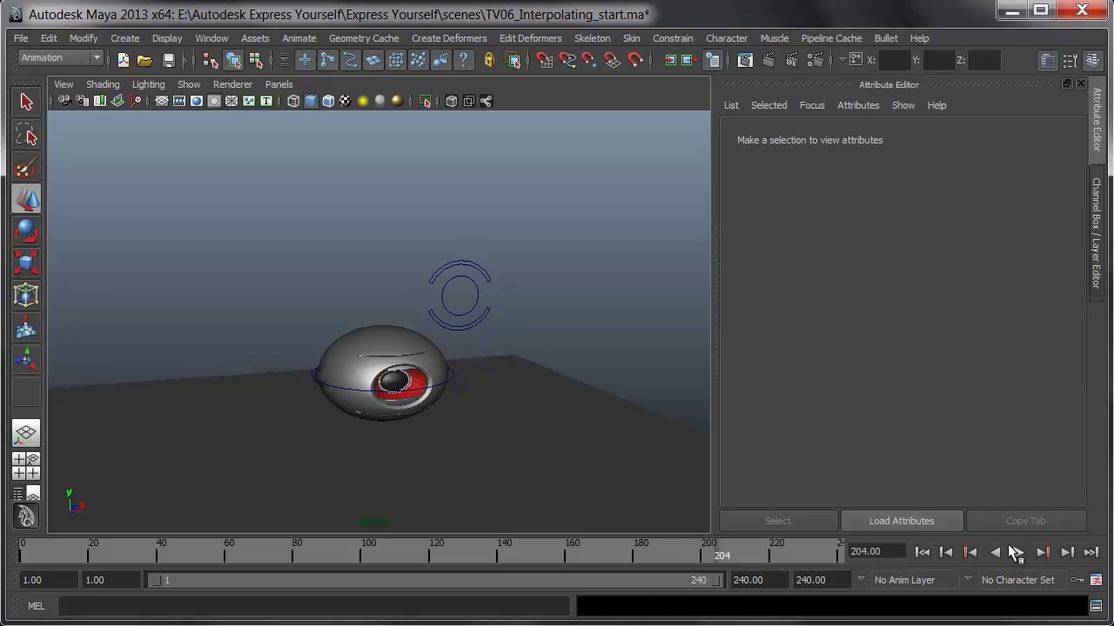